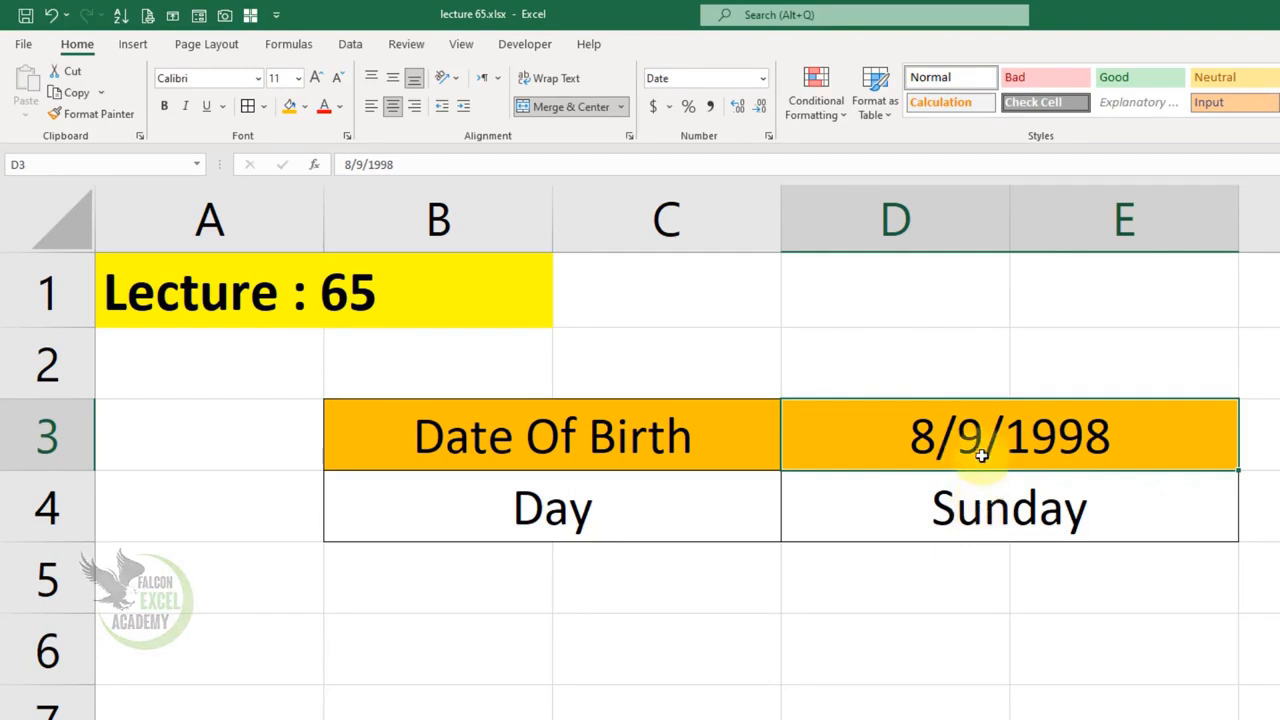
Step: Look up the listed date of birth in the Windows taskbar calendar to check its weekday against the Day cell
{"action": "left_click", "coordinate": [990, 522]}
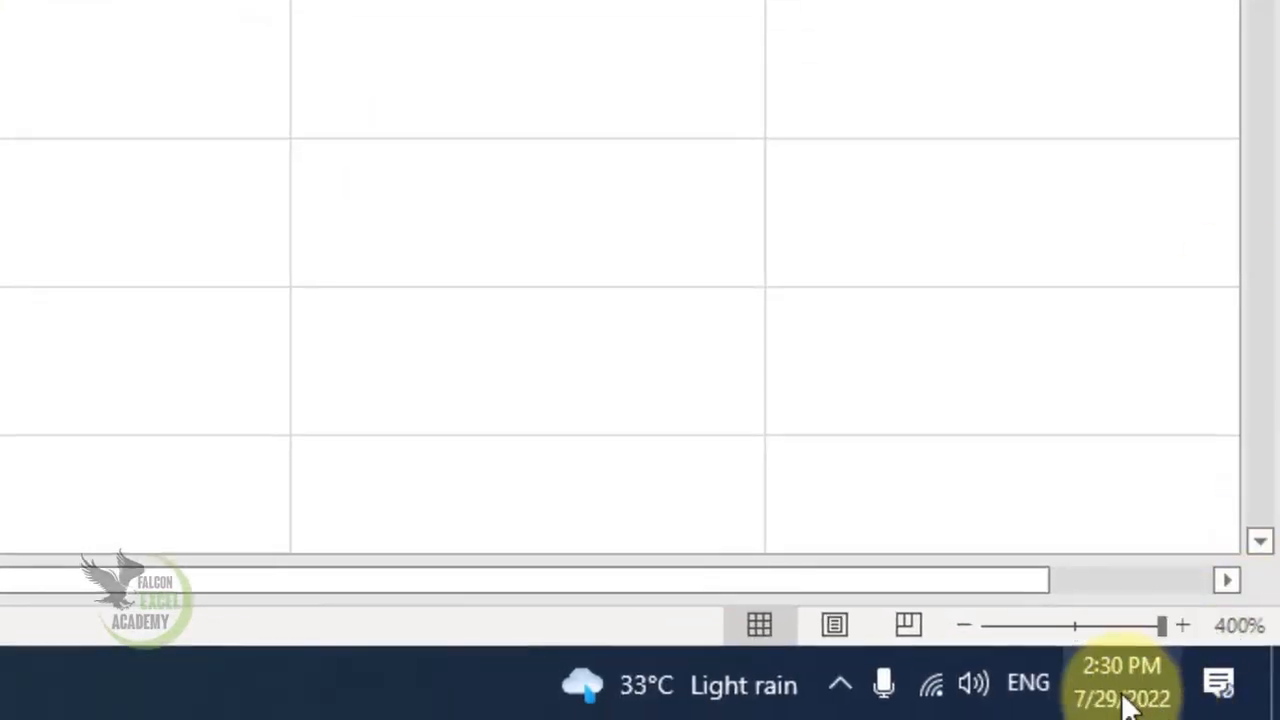
{"action": "left_click", "coordinate": [1125, 703]}
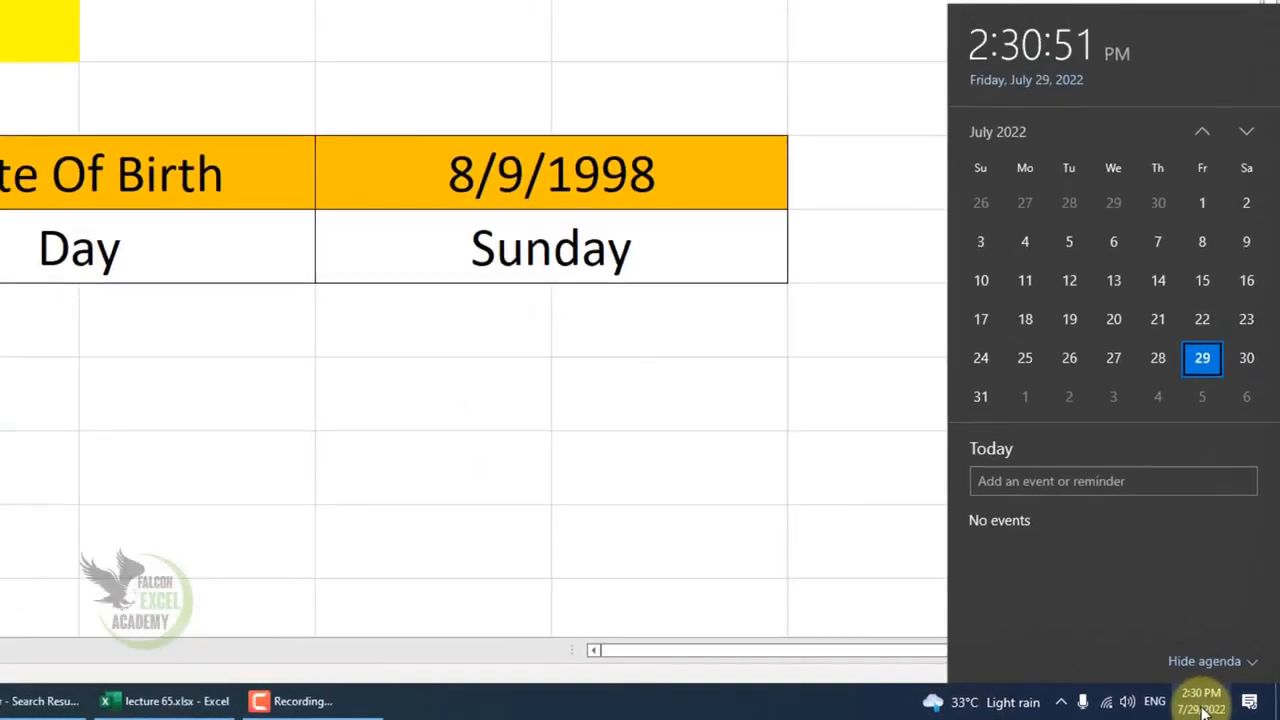
{"action": "left_click", "coordinate": [1000, 134]}
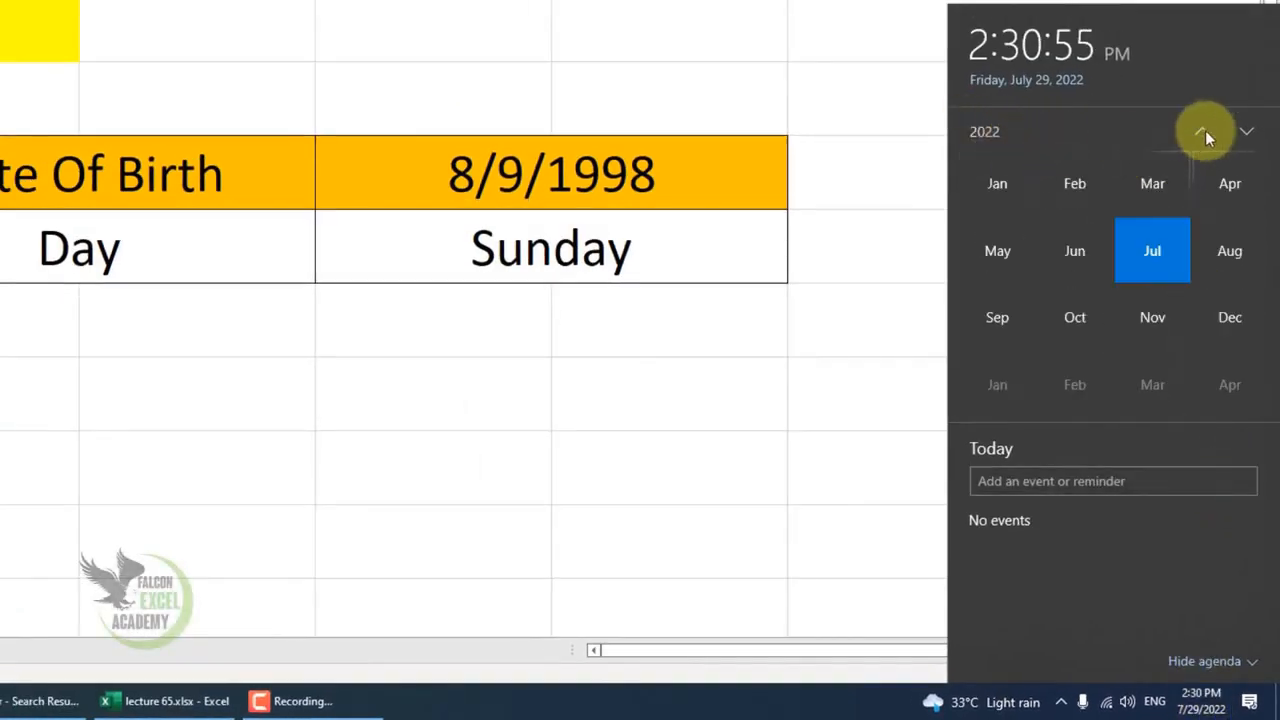
{"action": "left_click", "coordinate": [1202, 134]}
{"action": "left_click", "coordinate": [1202, 134]}
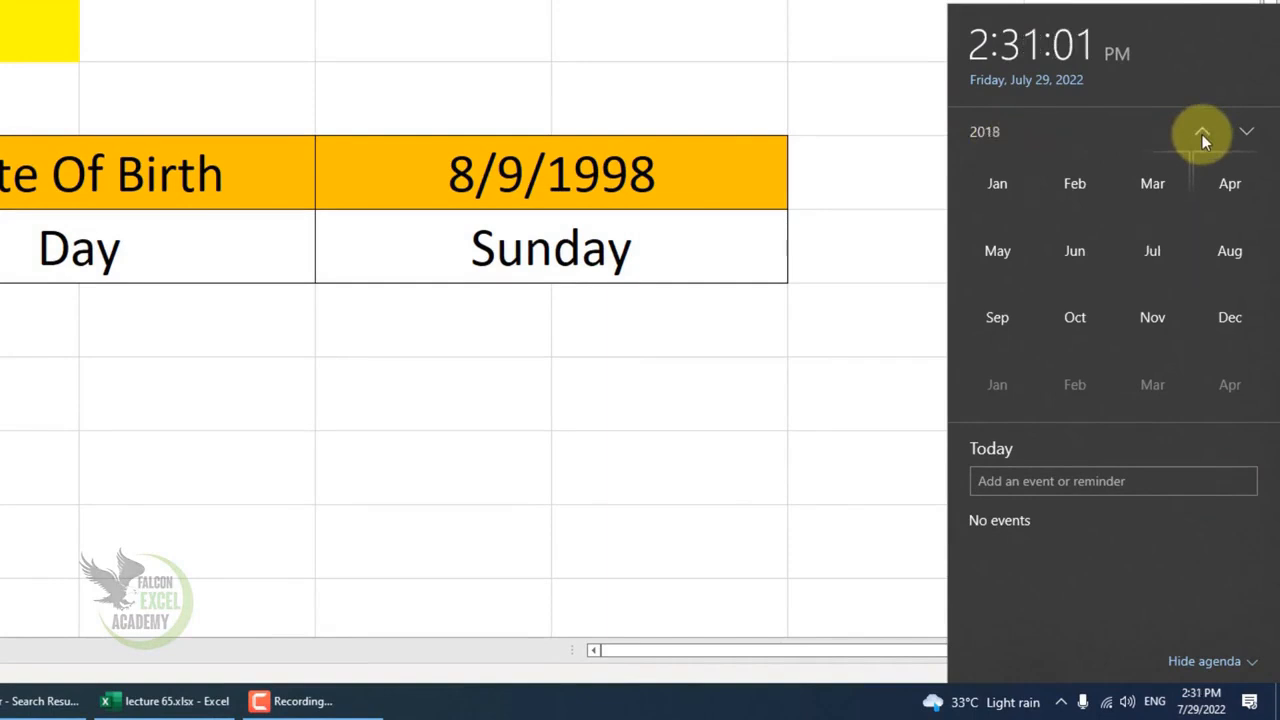
{"action": "left_click", "coordinate": [1202, 134]}
{"action": "left_click", "coordinate": [1202, 134]}
{"action": "triple_click", "coordinate": [1202, 134]}
{"action": "triple_click", "coordinate": [1202, 134]}
{"action": "triple_click", "coordinate": [1202, 134]}
{"action": "double_click", "coordinate": [1202, 134]}
{"action": "triple_click", "coordinate": [1202, 134]}
{"action": "double_click", "coordinate": [1202, 134]}
{"action": "triple_click", "coordinate": [1202, 134]}
{"action": "left_click", "coordinate": [1246, 132]}
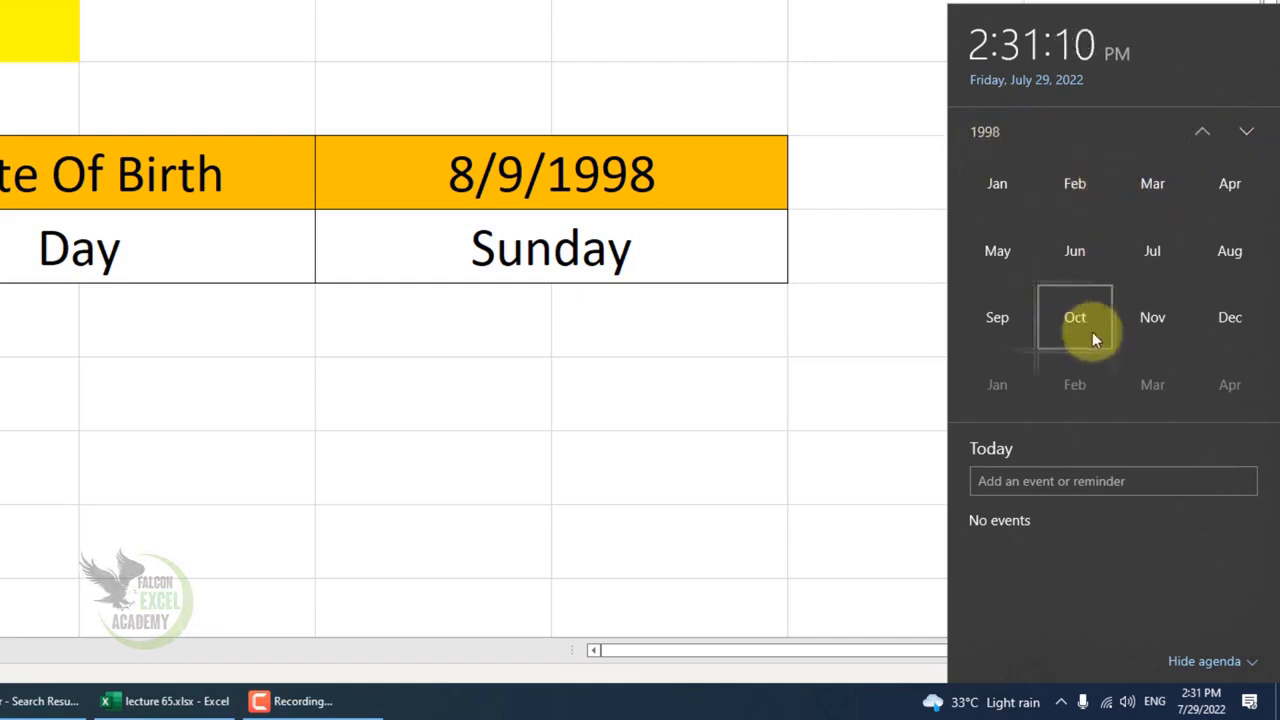
{"action": "left_click", "coordinate": [1232, 251]}
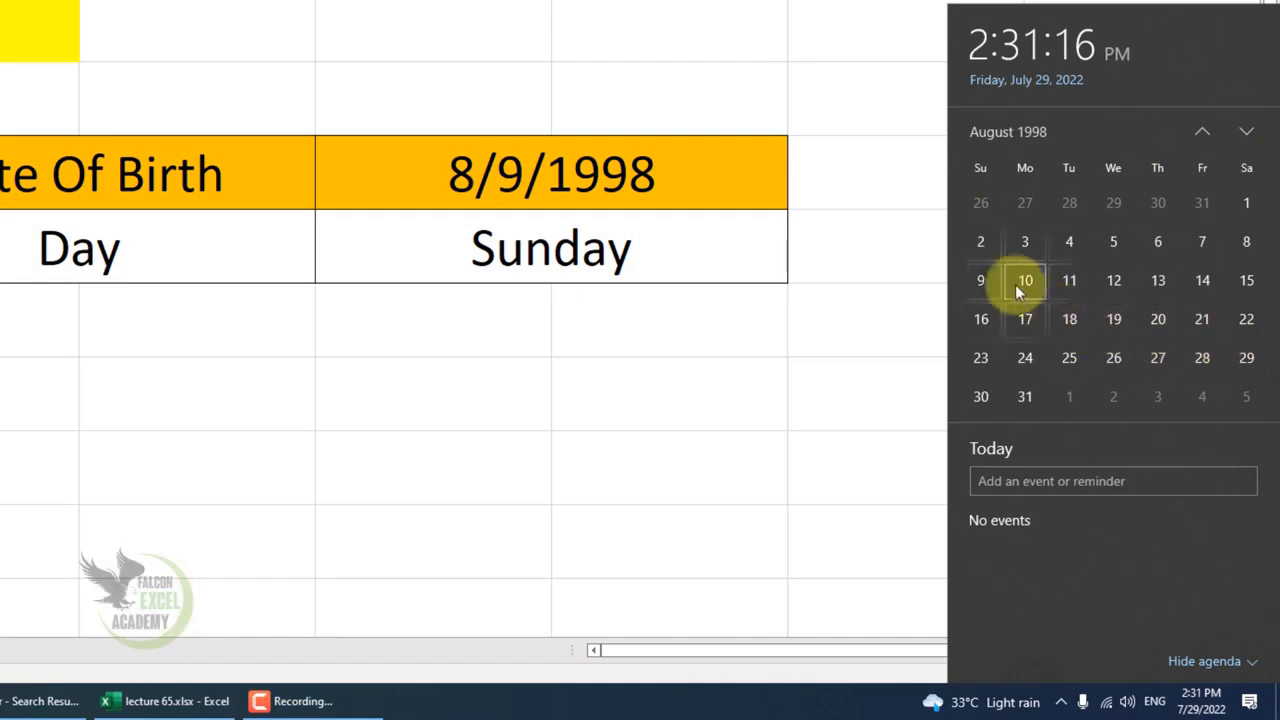
{"action": "left_click", "coordinate": [989, 284]}
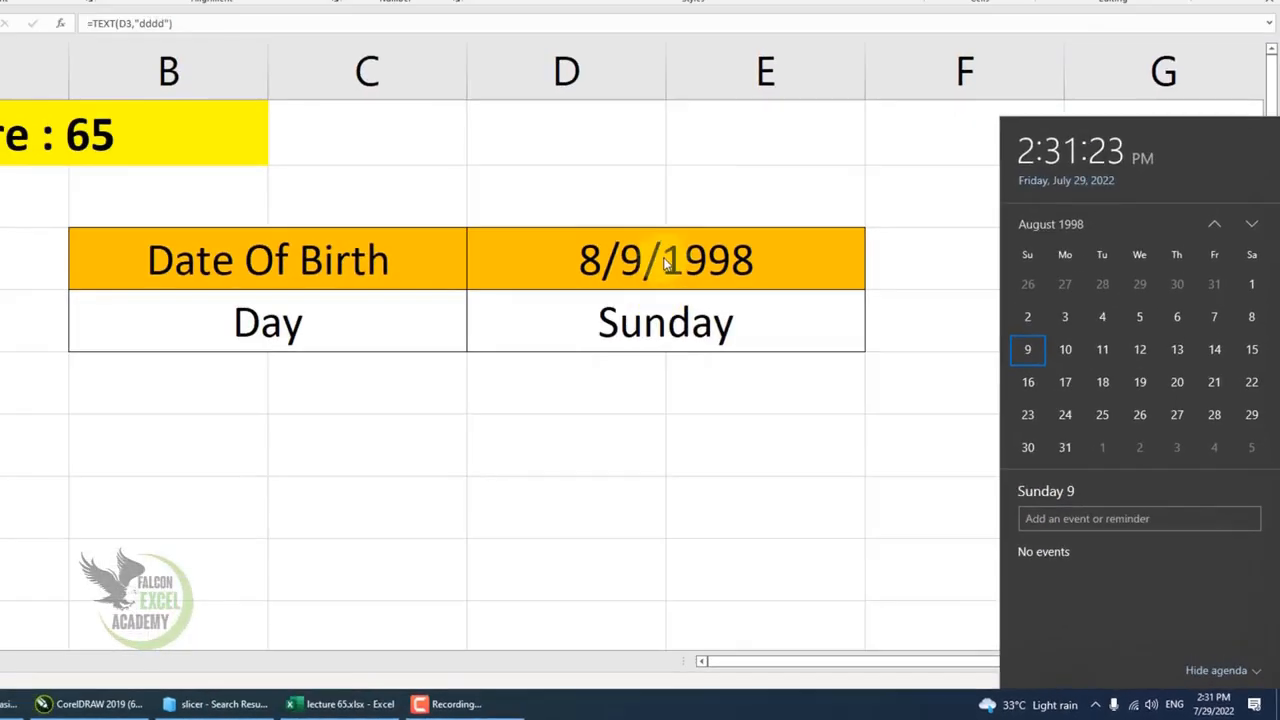
Step: Replace the date of birth in cell D3 with a different birth date
{"action": "left_click", "coordinate": [665, 262]}
{"action": "left_click", "coordinate": [594, 258]}
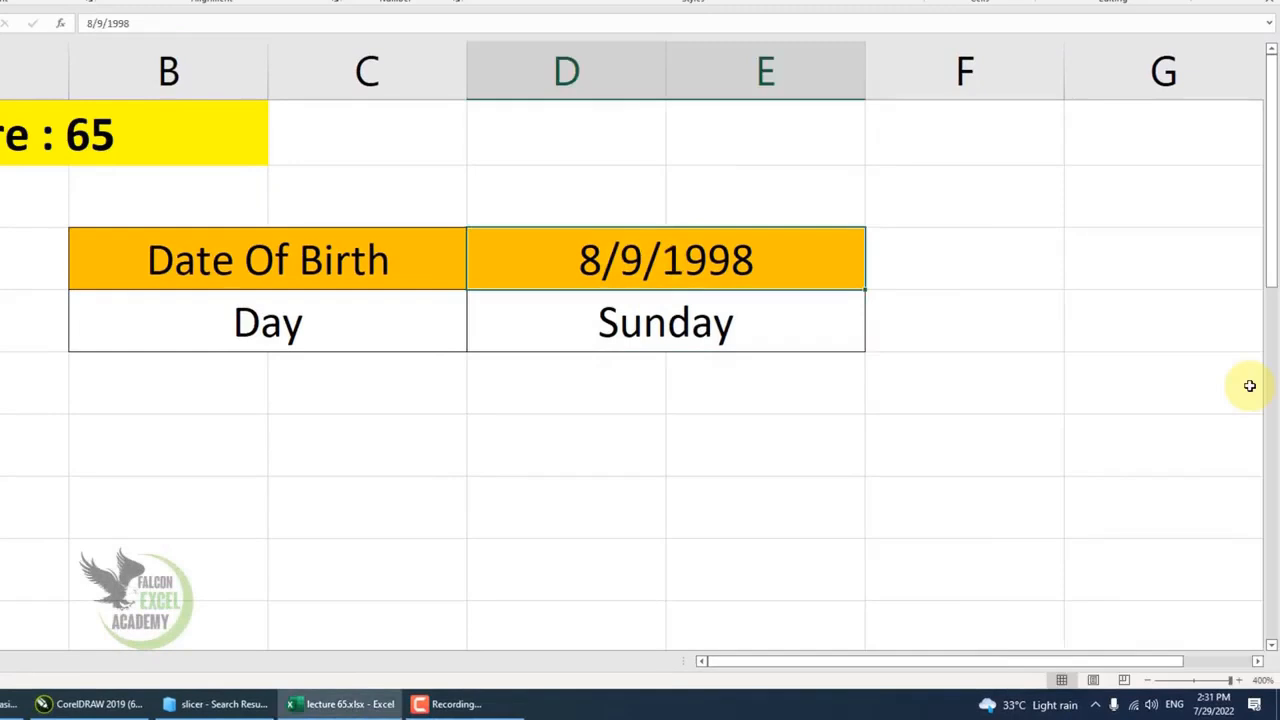
{"action": "type", "text": "07-"}
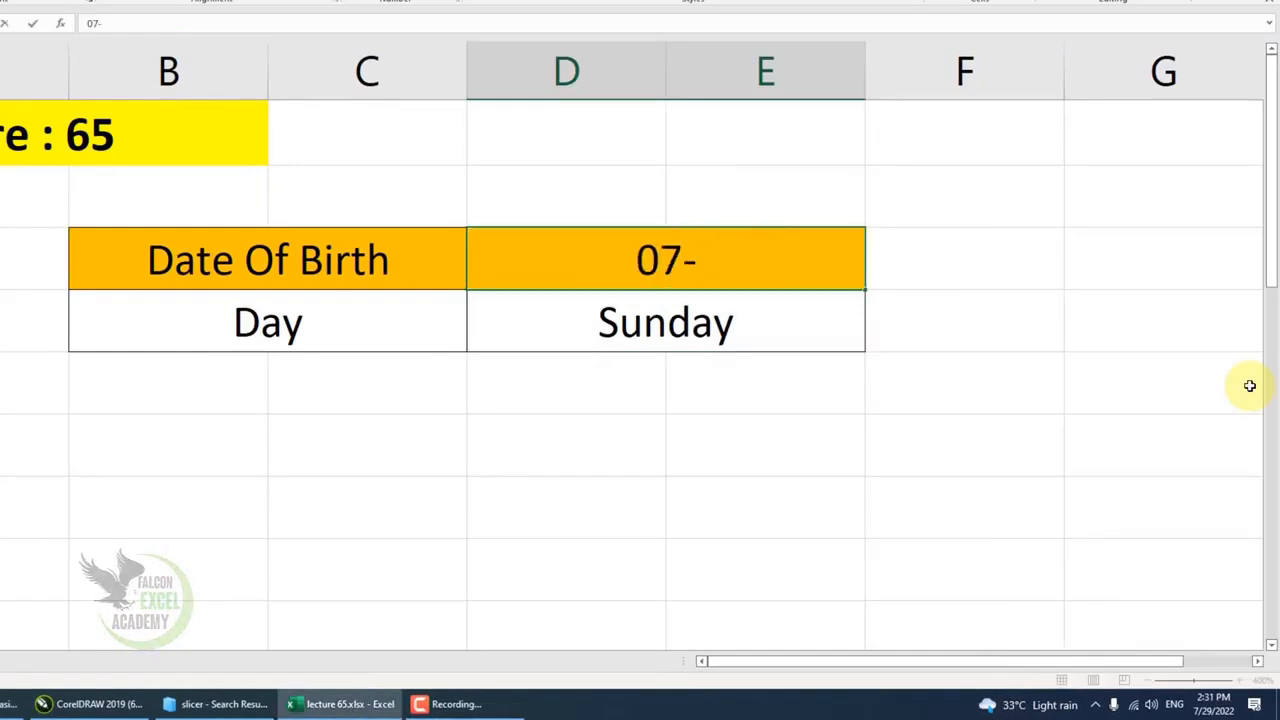
{"action": "type", "text": "02-"}
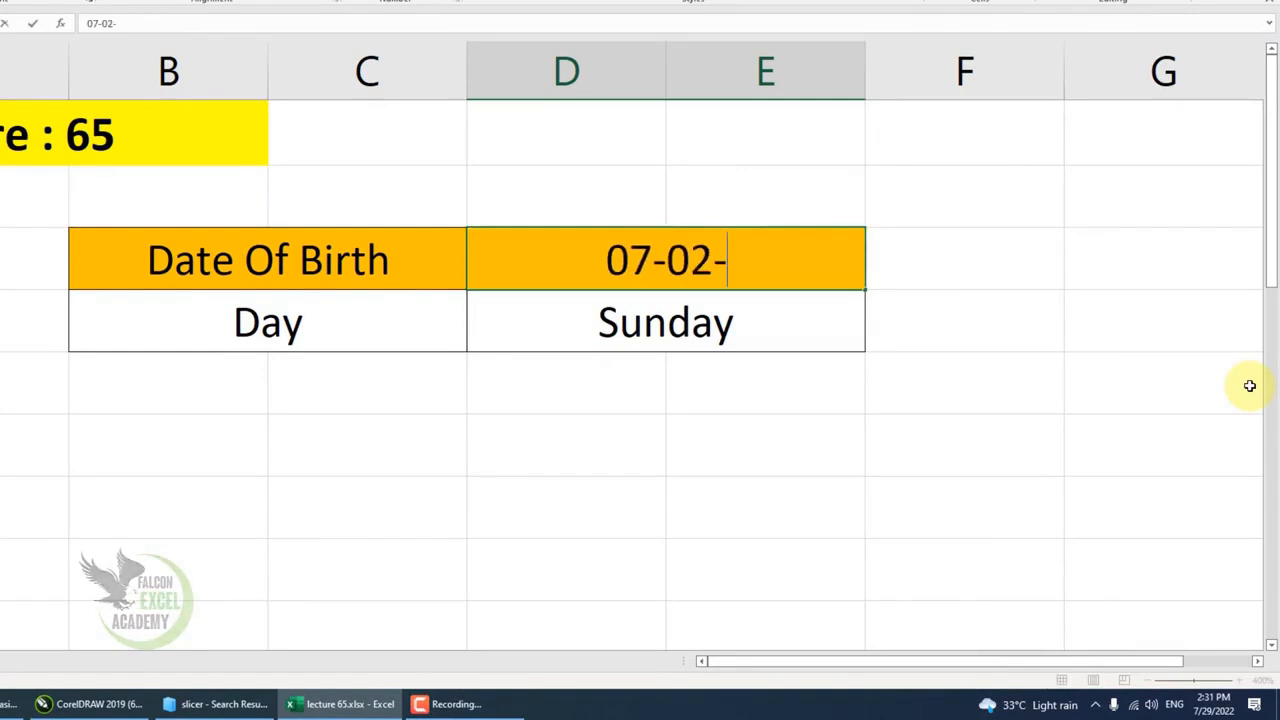
{"action": "type", "text": "1999"}
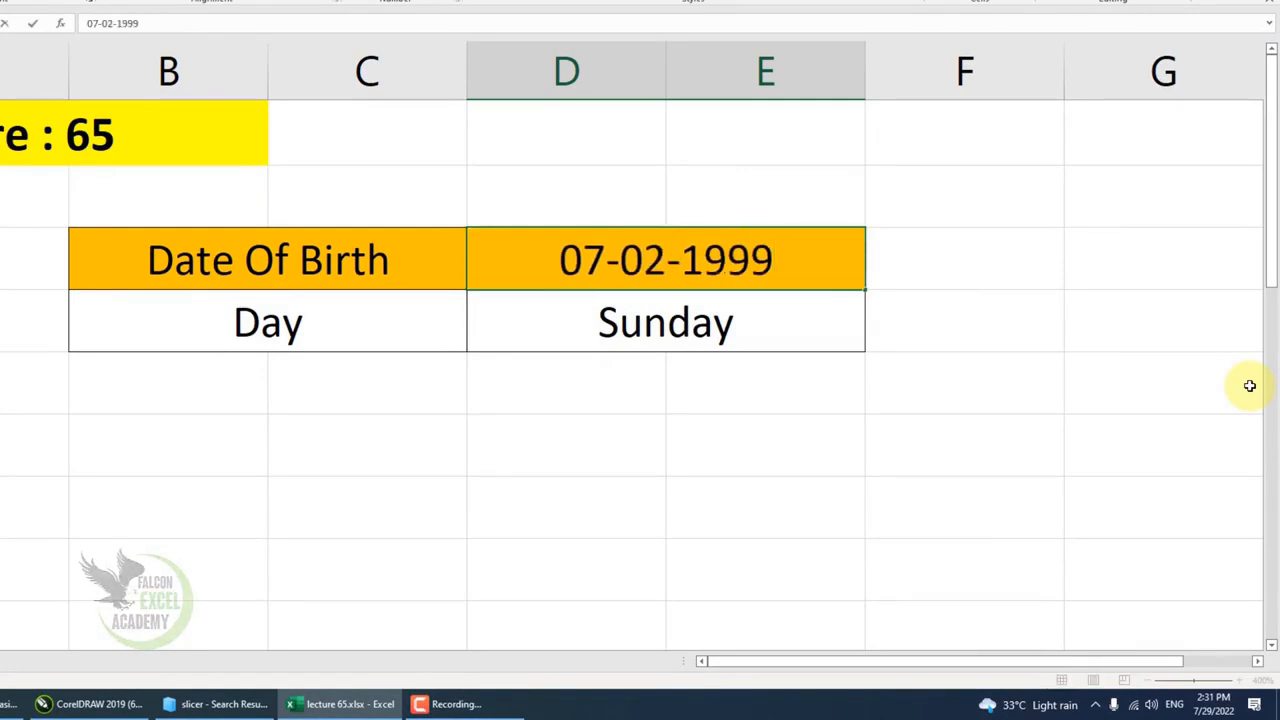
{"action": "key", "text": "Return"}
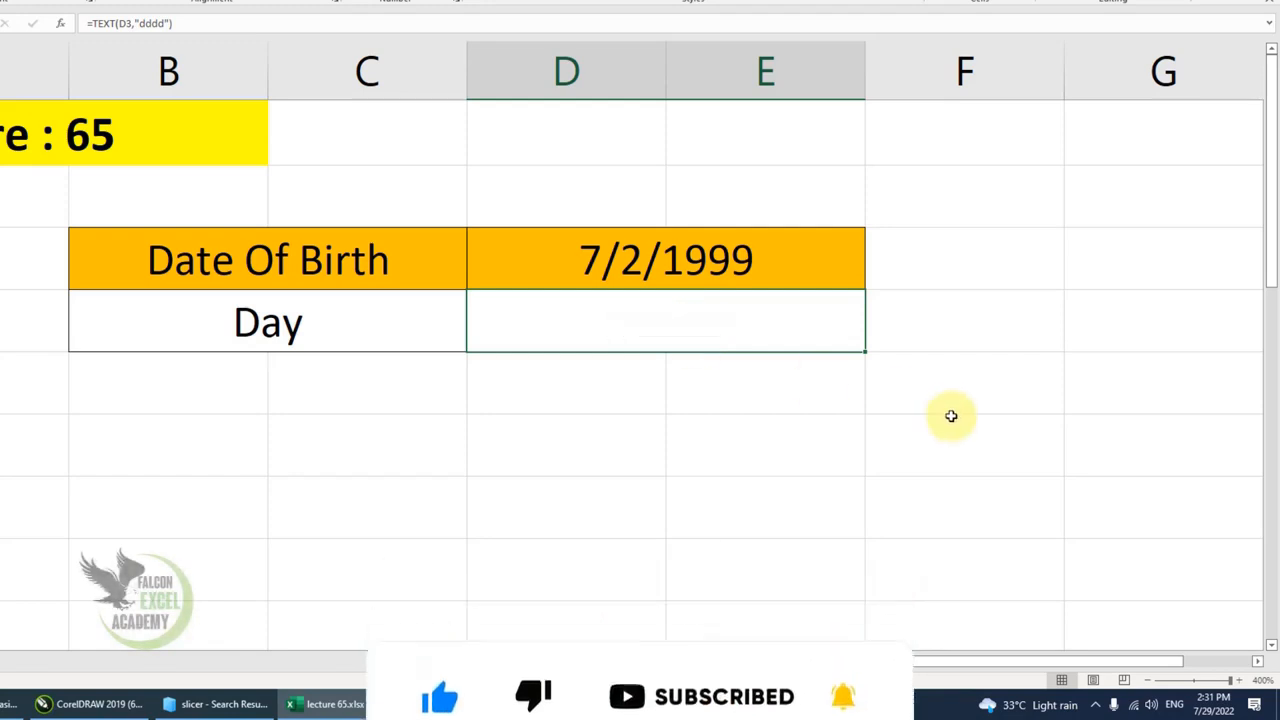
Step: Clear the Day result in cell D4 and enter the formula =TEXT(D3,"DDDD") to return the full weekday name
{"action": "left_click", "coordinate": [977, 437]}
{"action": "left_click", "coordinate": [791, 323]}
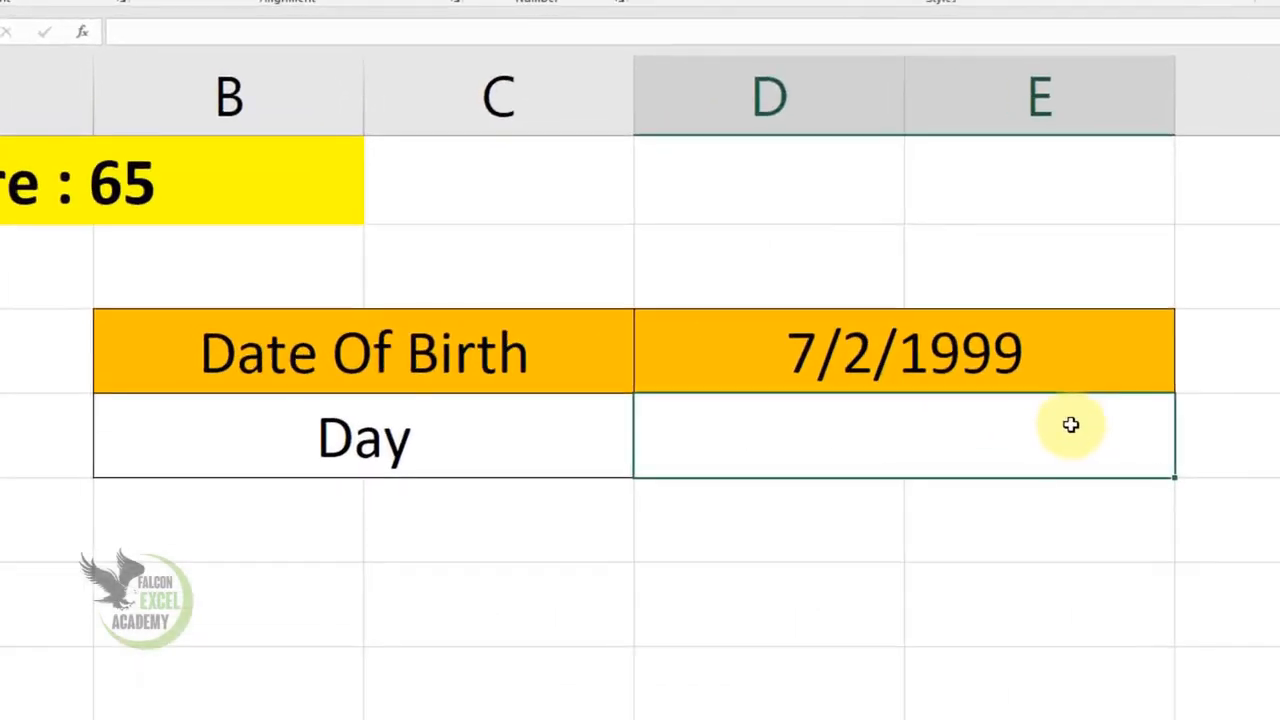
{"action": "type", "text": "=text"}
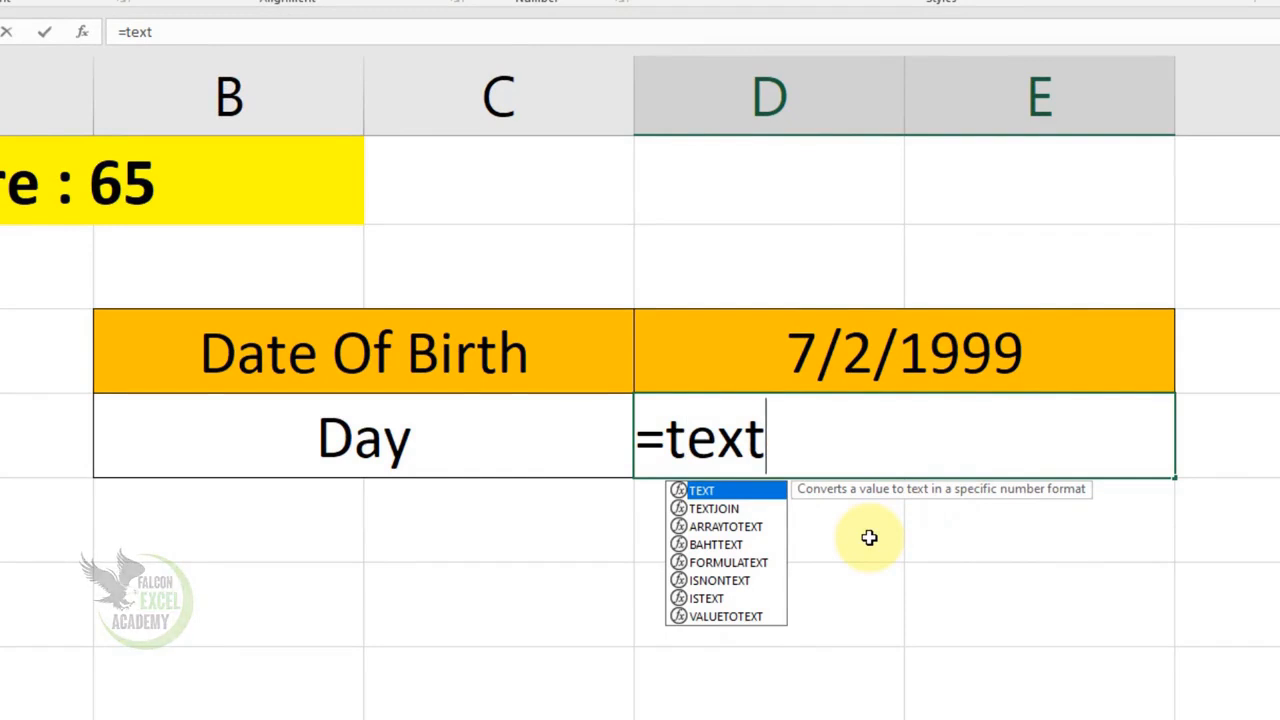
{"action": "key", "text": "Tab"}
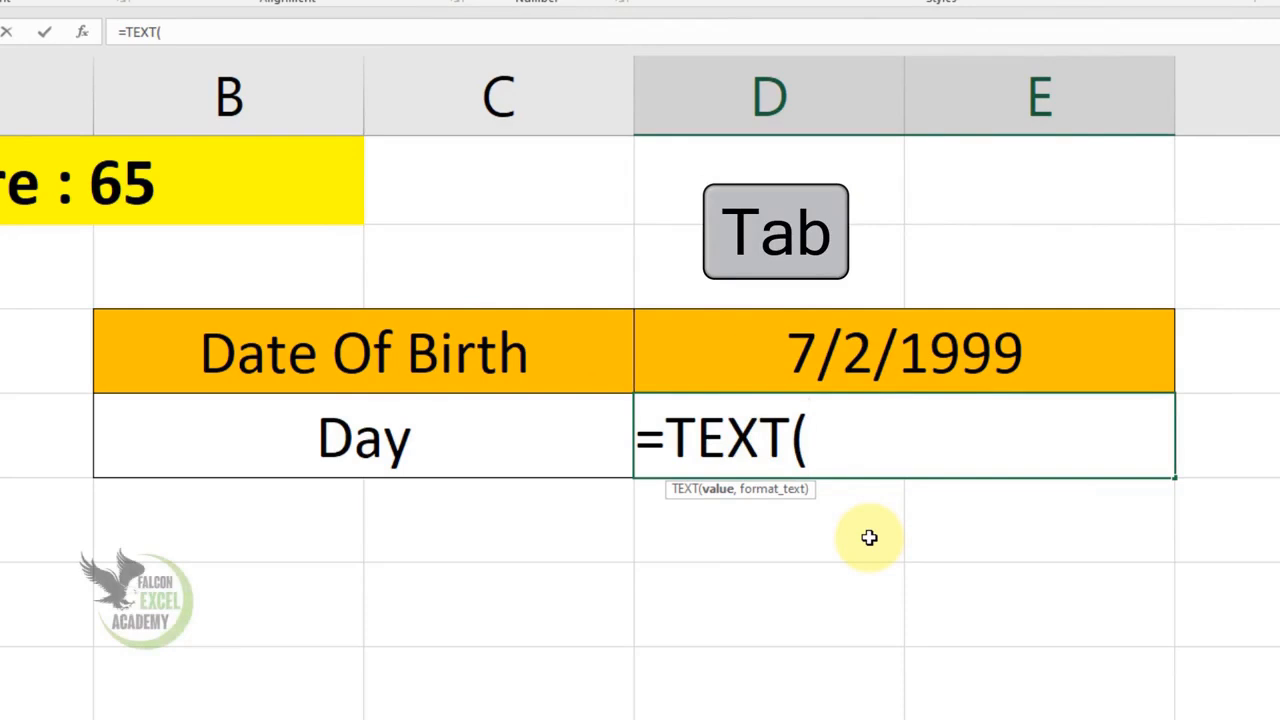
{"action": "left_click", "coordinate": [941, 362]}
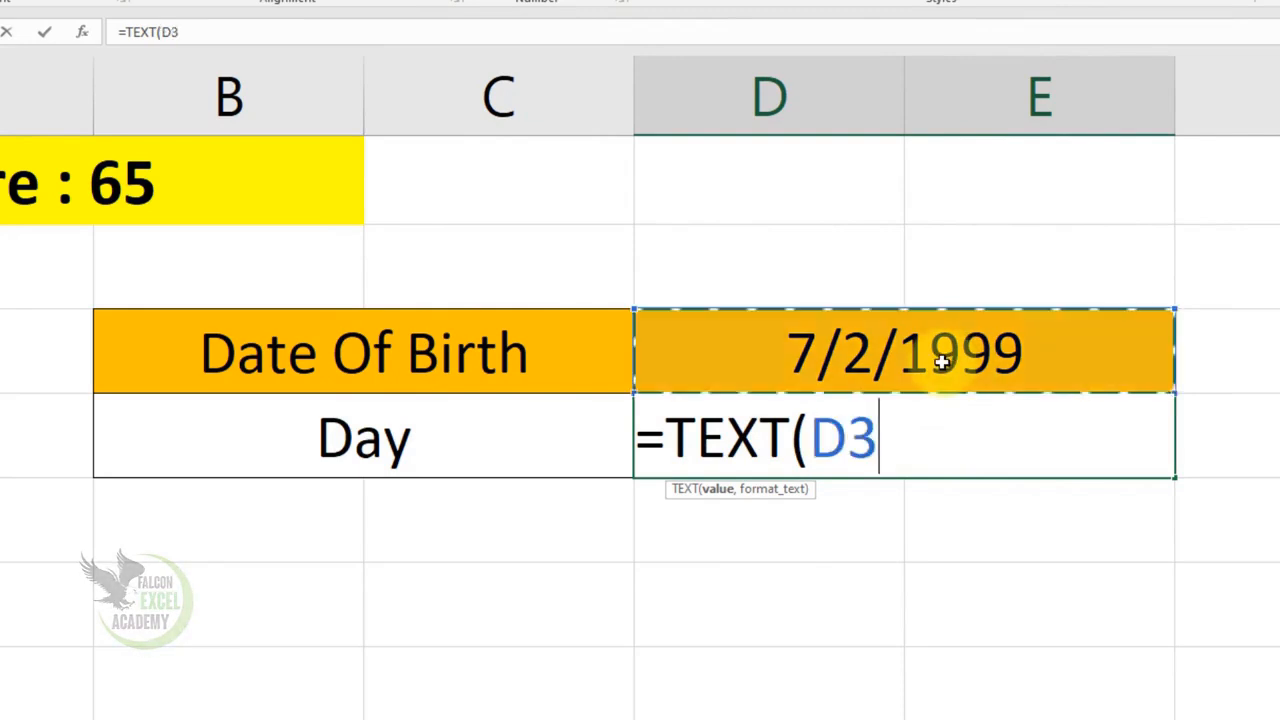
{"action": "type", "text": ","}
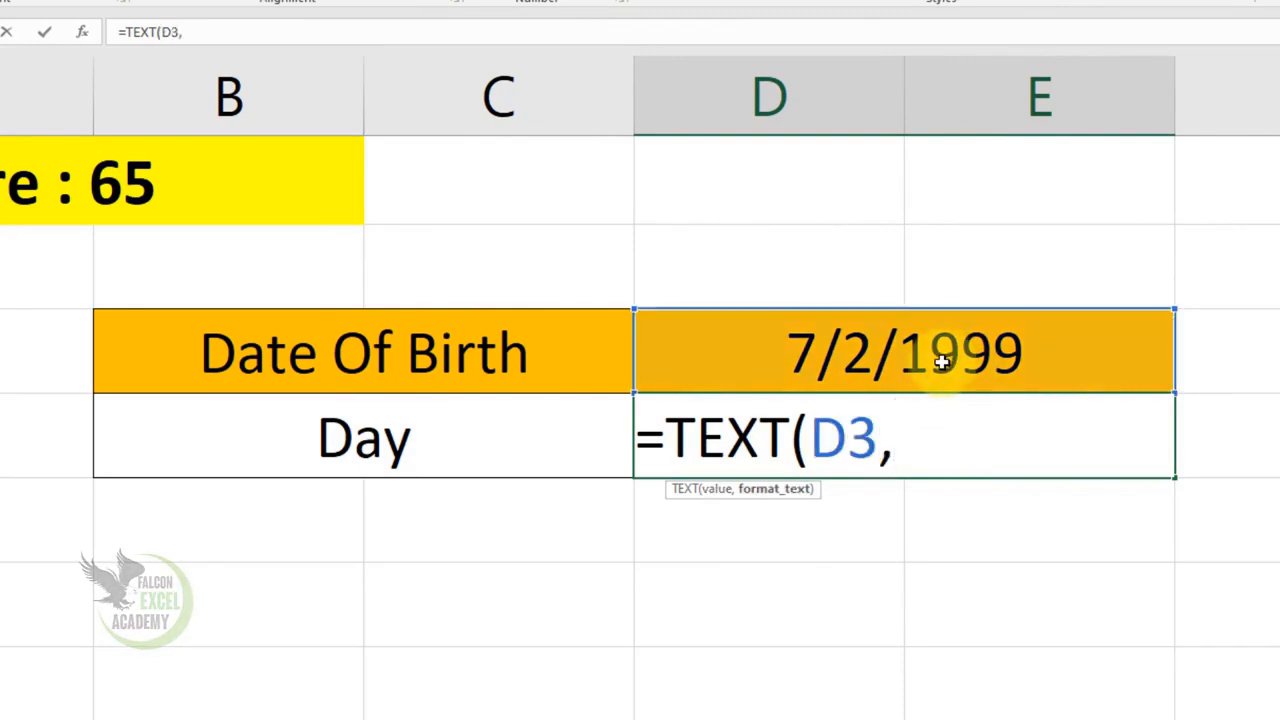
{"action": "type", "text": "\""}
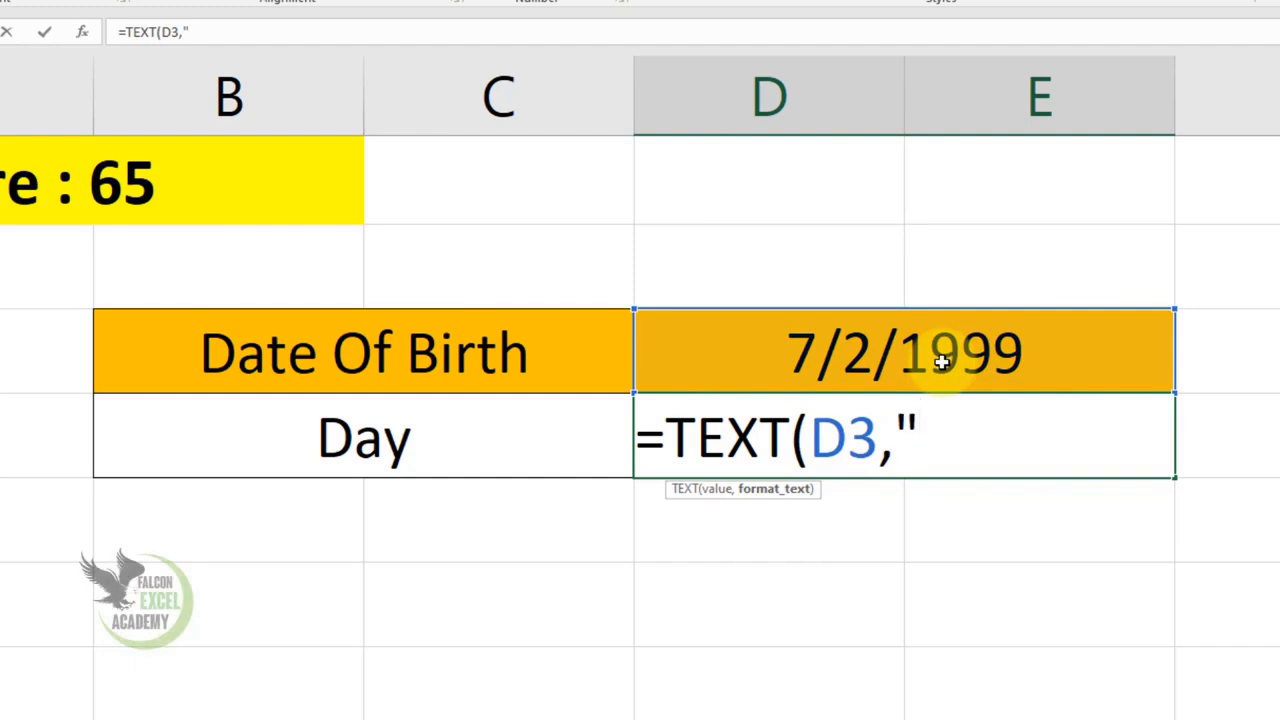
{"action": "type", "text": "DDD"}
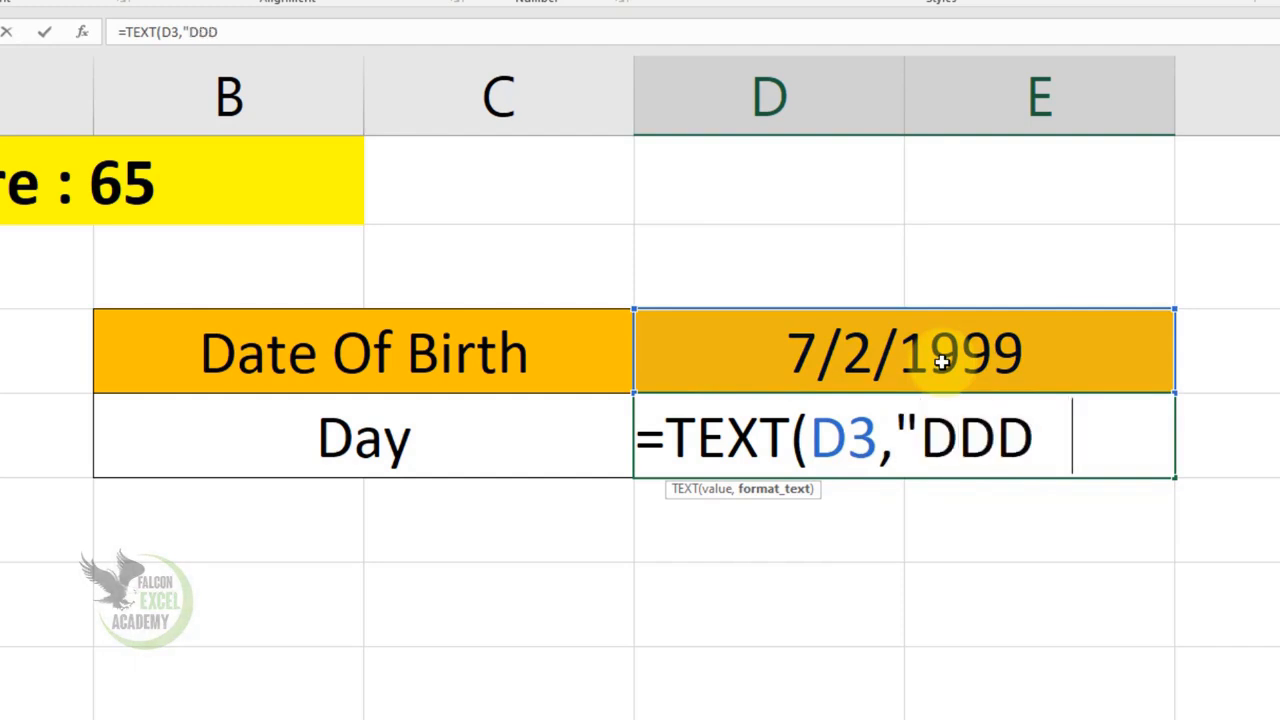
{"action": "type", "text": "D\" "}
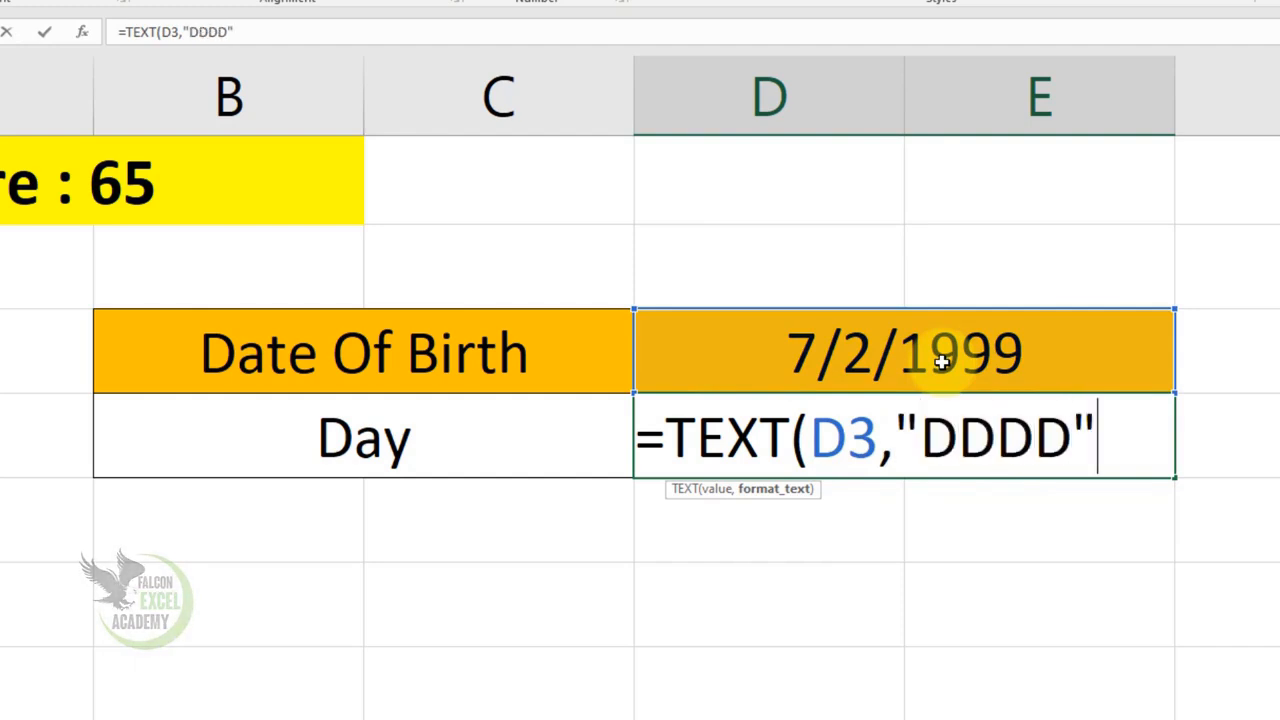
{"action": "type", "text": ")"}
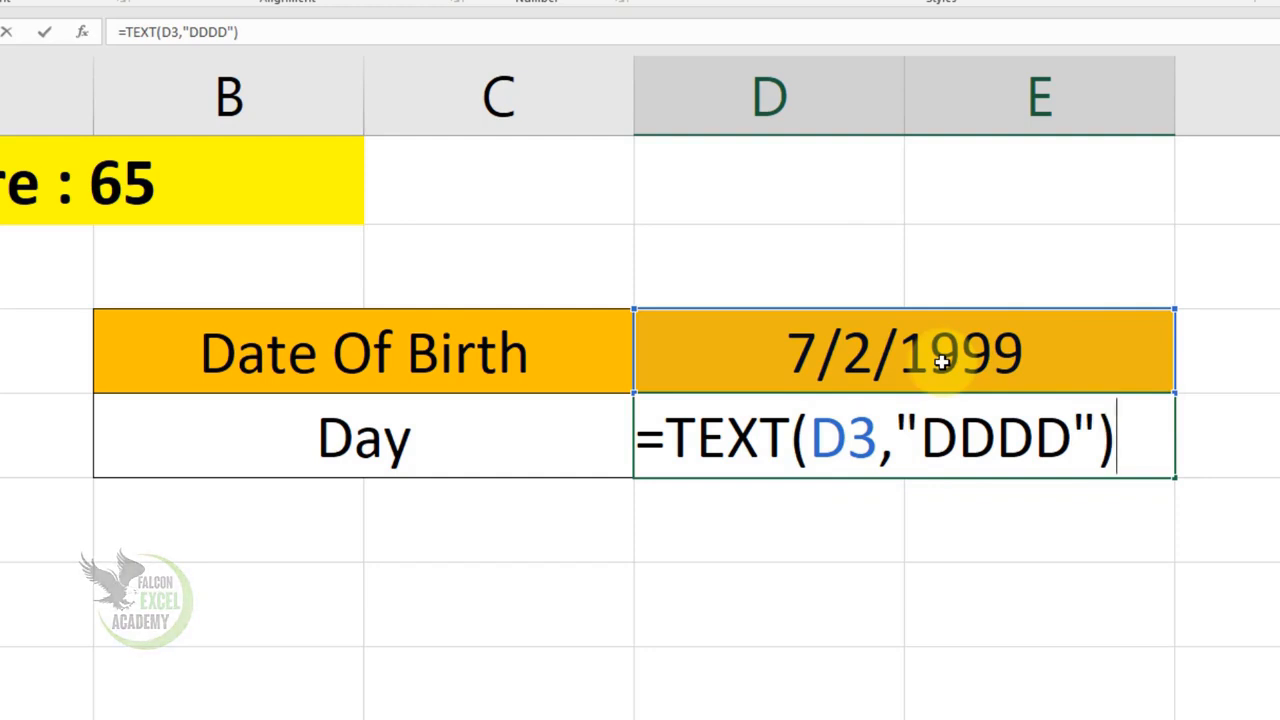
{"action": "key", "text": "Return"}
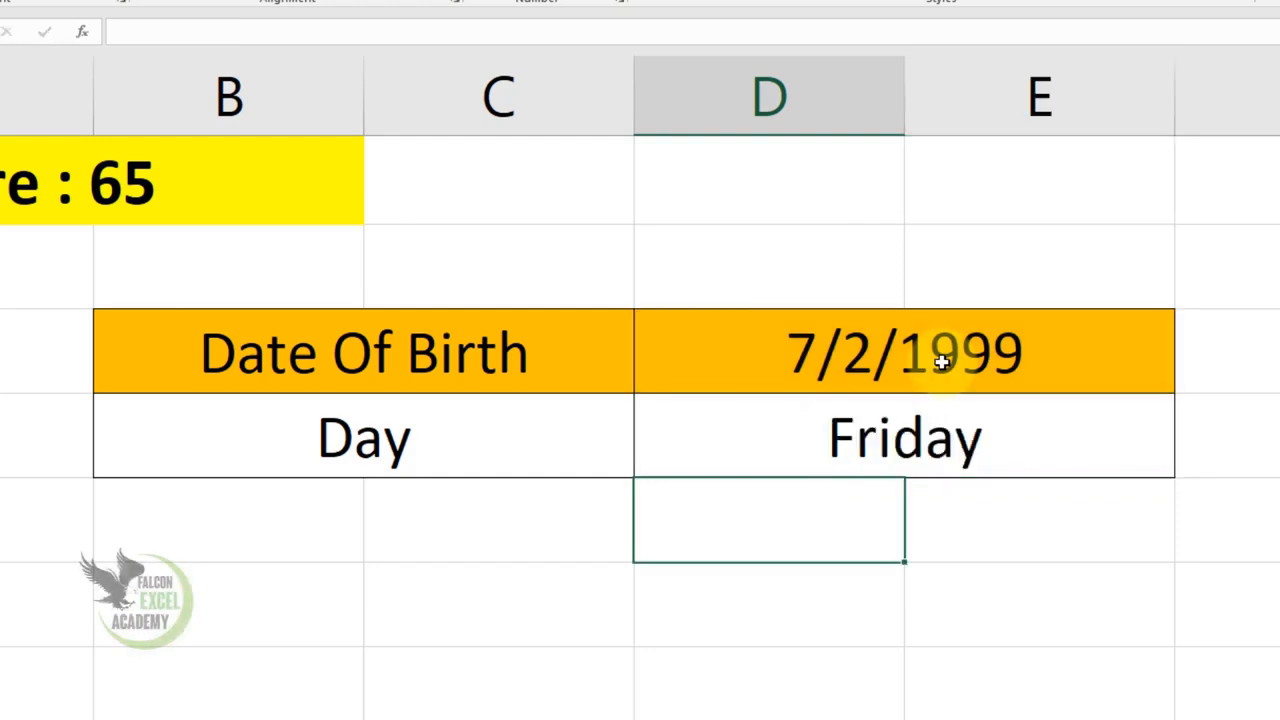
{"action": "left_click", "coordinate": [966, 450]}
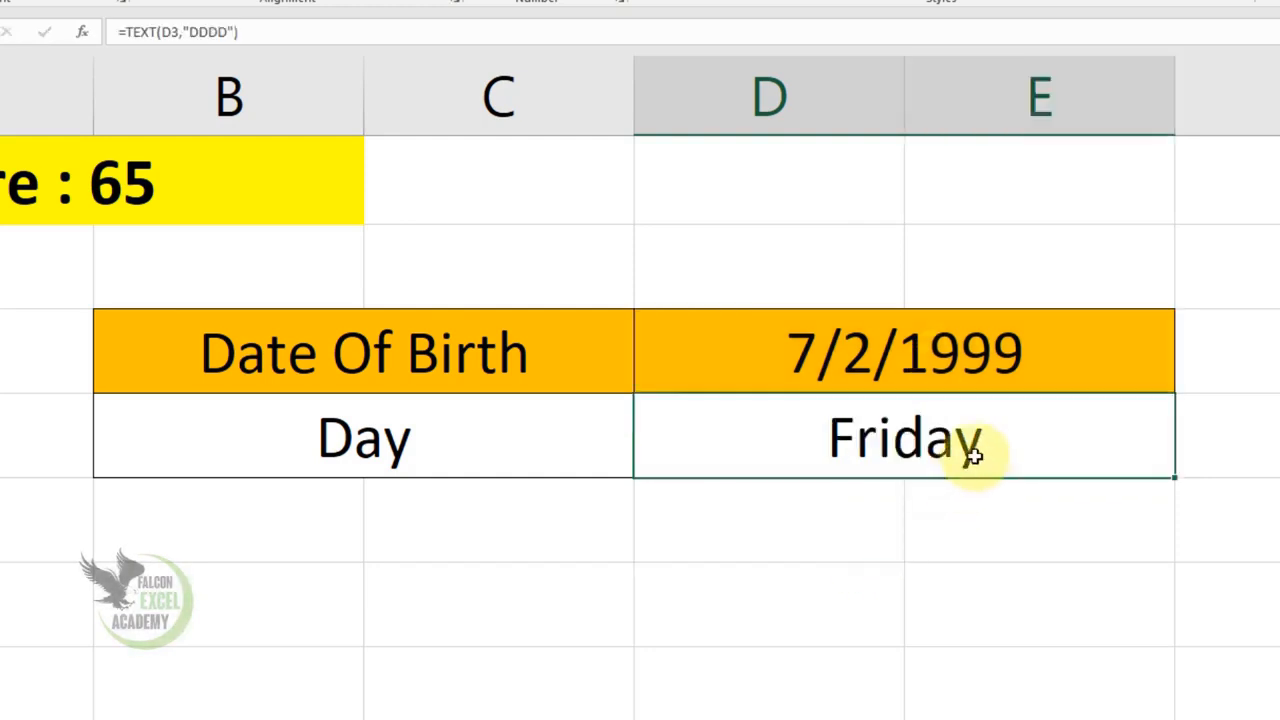
Step: Overwrite the date of birth in D3 with another birth date to test the weekday formula
{"action": "double_click", "coordinate": [1003, 366]}
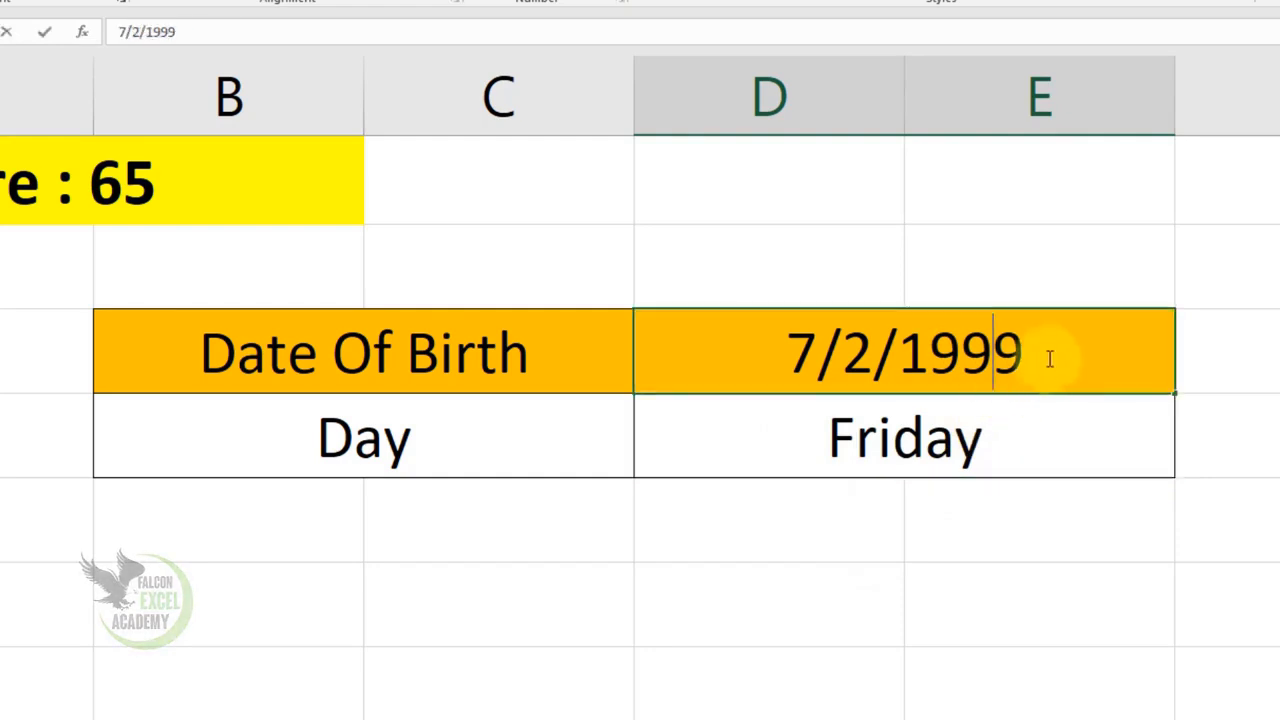
{"action": "left_click_drag", "start_coordinate": [1050, 360], "coordinate": [563, 346]}
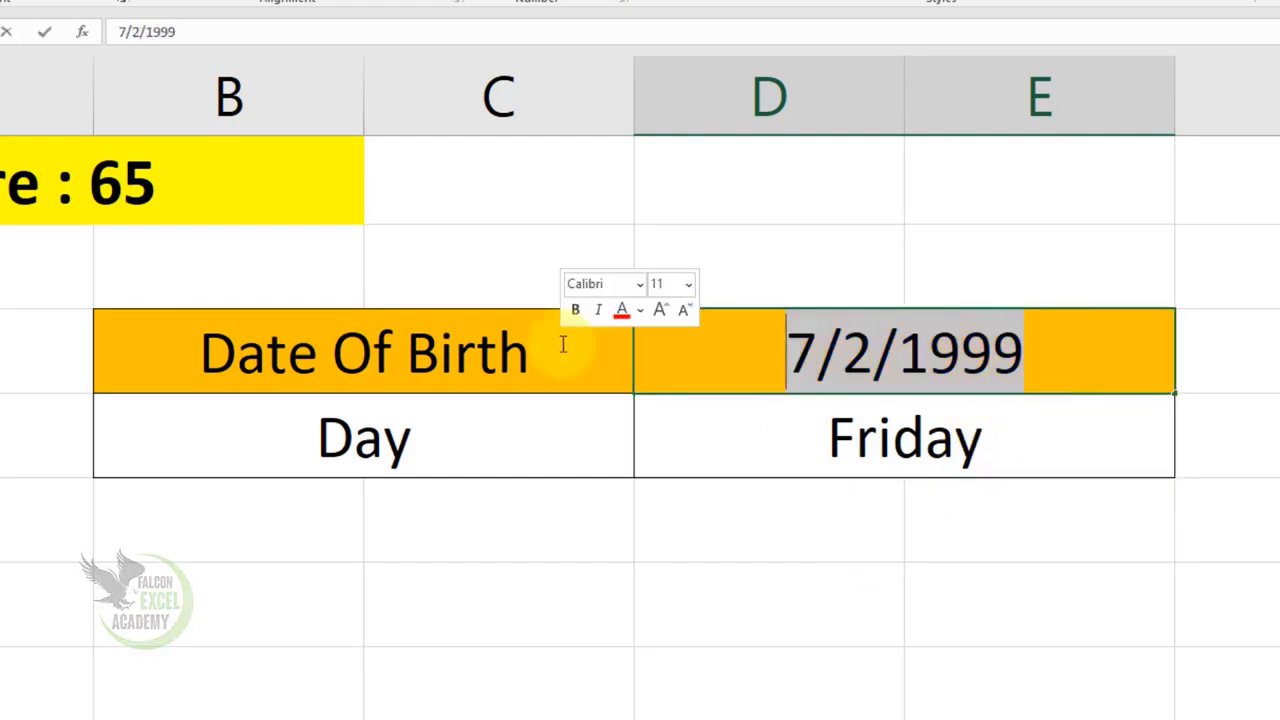
{"action": "type", "text": "02-"}
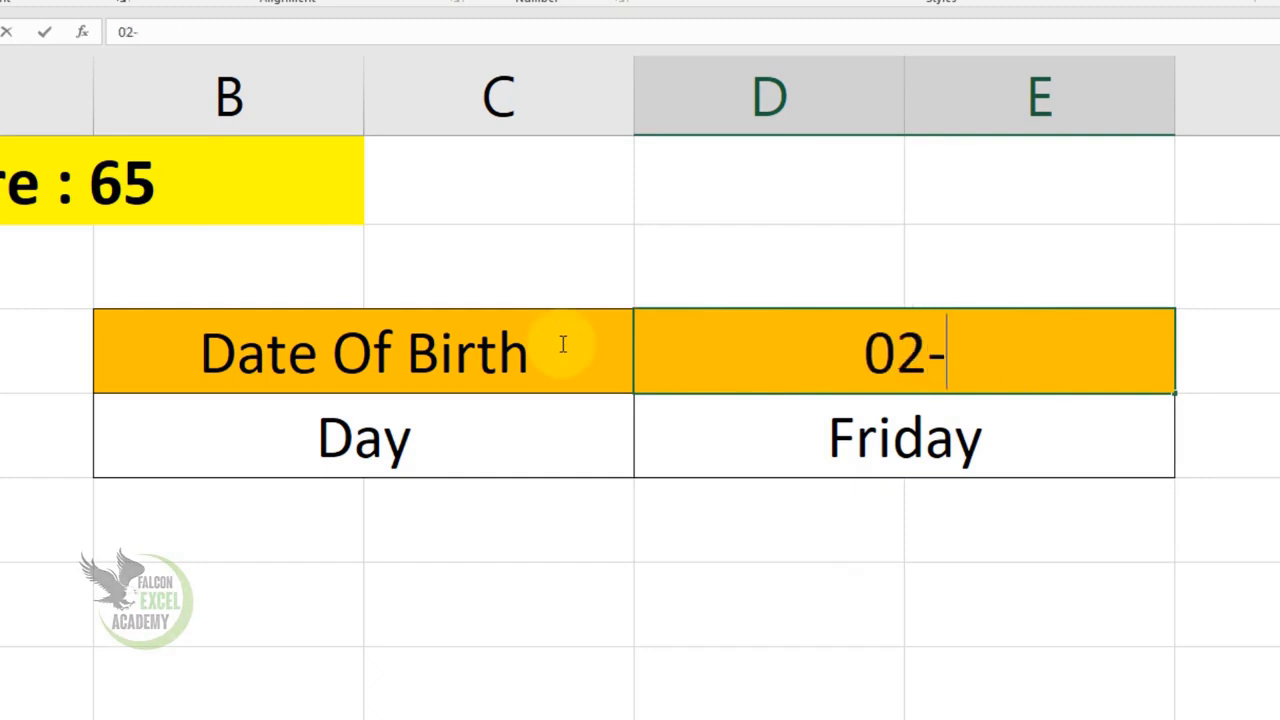
{"action": "type", "text": "25-198"}
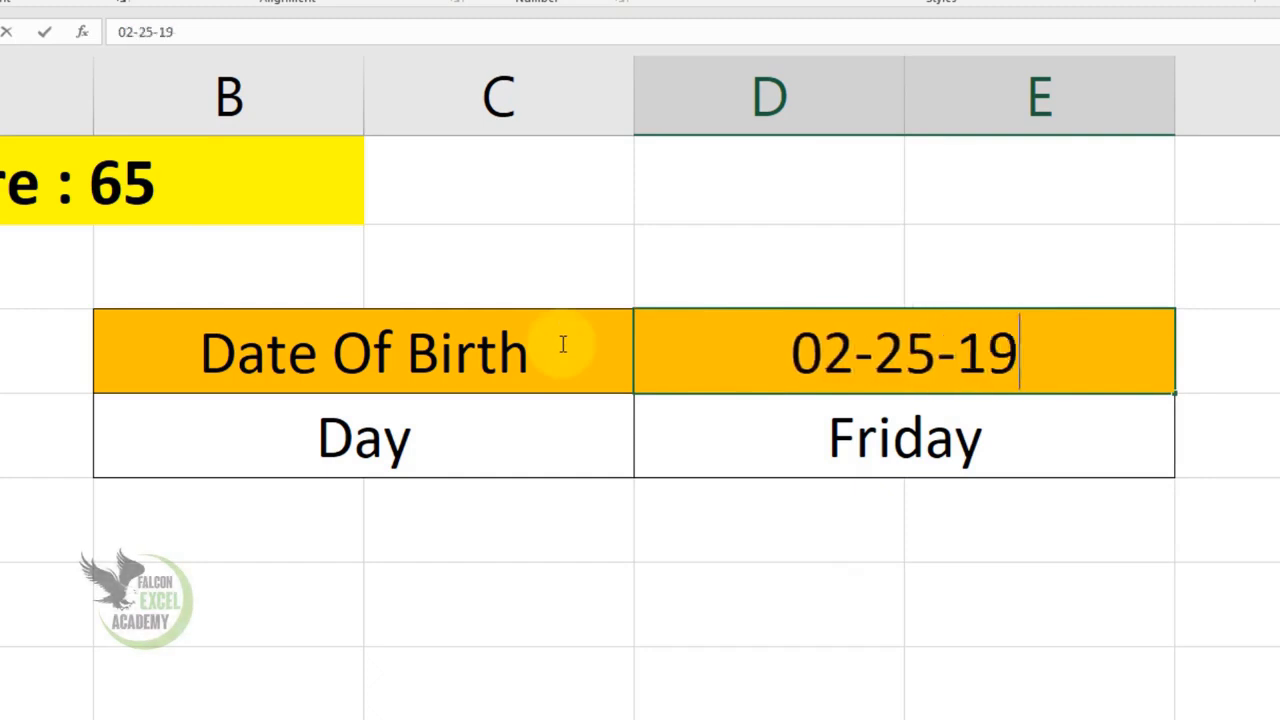
{"action": "type", "text": "4"}
{"action": "key", "text": "Return"}
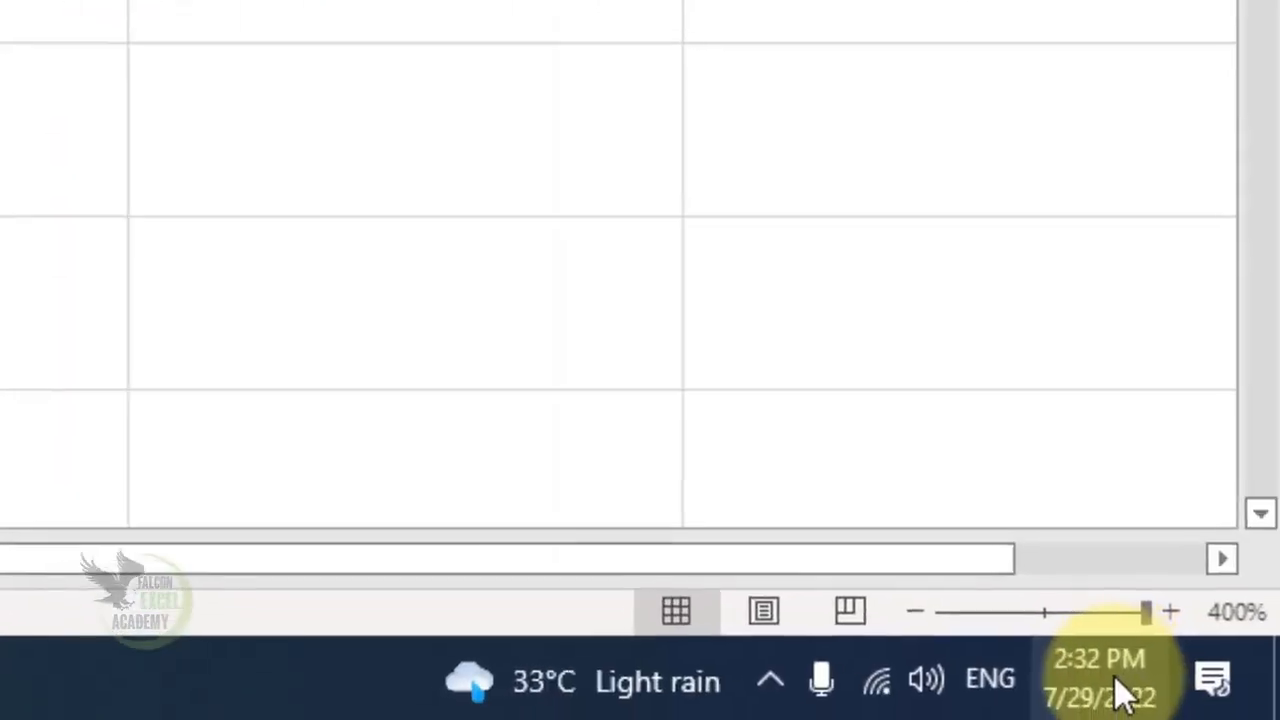
Step: Find the new date of birth in the Windows taskbar calendar to verify the weekday given by the formula
{"action": "left_click", "coordinate": [1109, 678]}
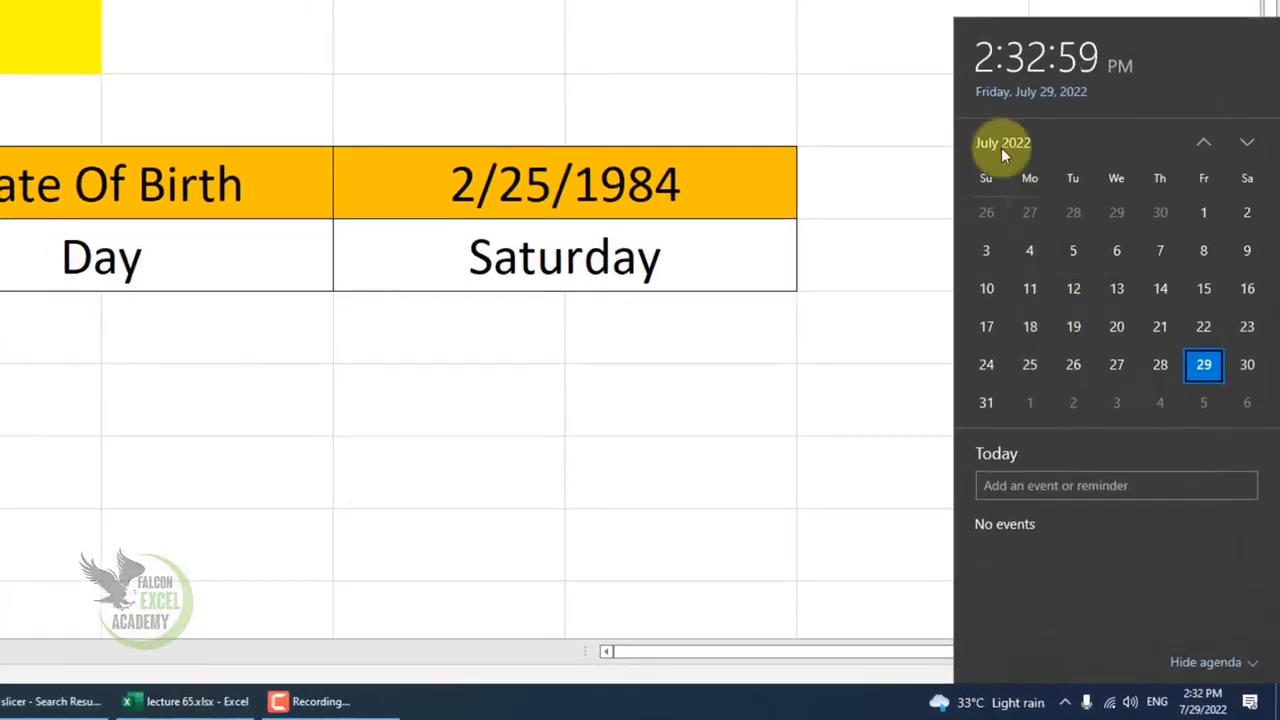
{"action": "left_click", "coordinate": [1002, 147]}
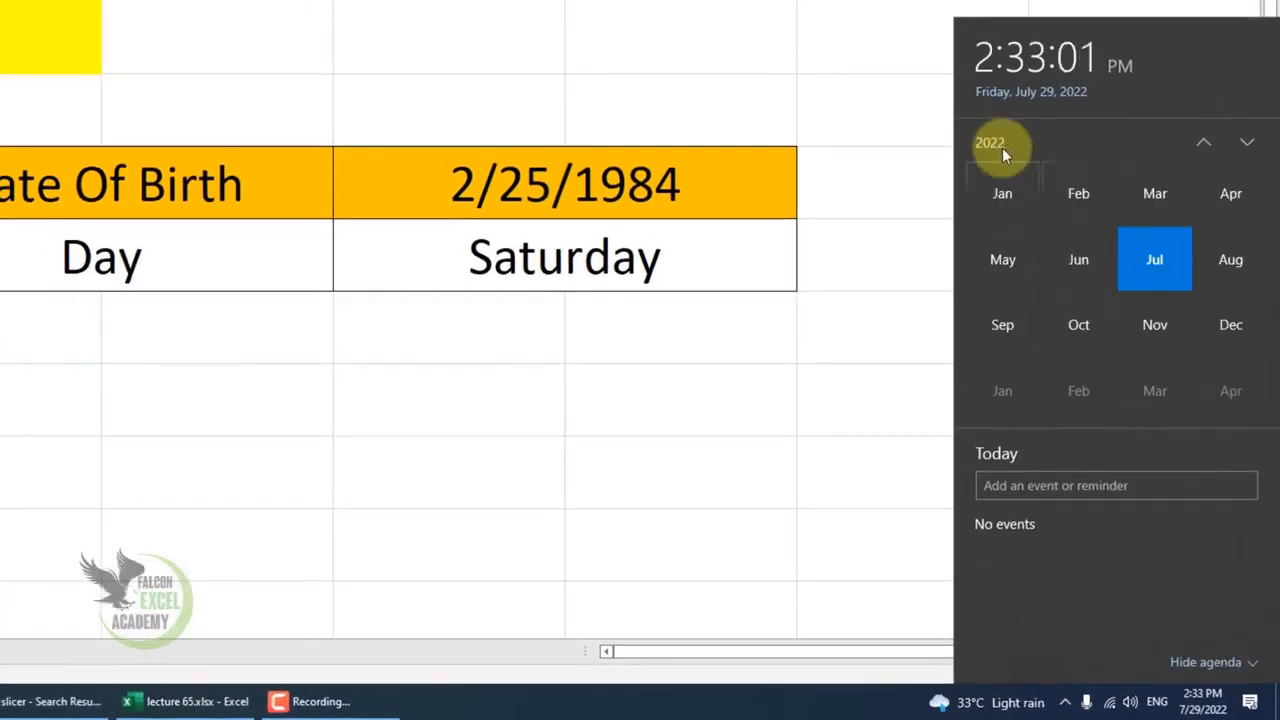
{"action": "left_click", "coordinate": [1206, 141]}
{"action": "left_click", "coordinate": [1206, 141]}
{"action": "left_click", "coordinate": [1206, 141]}
{"action": "left_click", "coordinate": [1206, 141]}
{"action": "left_click", "coordinate": [1206, 141]}
{"action": "left_click", "coordinate": [1206, 141]}
{"action": "left_click", "coordinate": [1206, 141]}
{"action": "left_click", "coordinate": [1206, 141]}
{"action": "left_click", "coordinate": [1206, 141]}
{"action": "left_click", "coordinate": [1206, 141]}
{"action": "left_click", "coordinate": [1206, 141]}
{"action": "left_click", "coordinate": [1206, 141]}
{"action": "left_click", "coordinate": [1206, 141]}
{"action": "left_click", "coordinate": [1206, 141]}
{"action": "left_click", "coordinate": [1206, 141]}
{"action": "left_click", "coordinate": [1206, 141]}
{"action": "left_click", "coordinate": [1206, 141]}
{"action": "left_click", "coordinate": [1206, 141]}
{"action": "left_click", "coordinate": [1206, 141]}
{"action": "left_click", "coordinate": [1206, 141]}
{"action": "left_click", "coordinate": [1206, 143]}
{"action": "left_click", "coordinate": [1206, 143]}
{"action": "left_click", "coordinate": [1206, 143]}
{"action": "left_click", "coordinate": [1206, 143]}
{"action": "left_click", "coordinate": [1246, 141]}
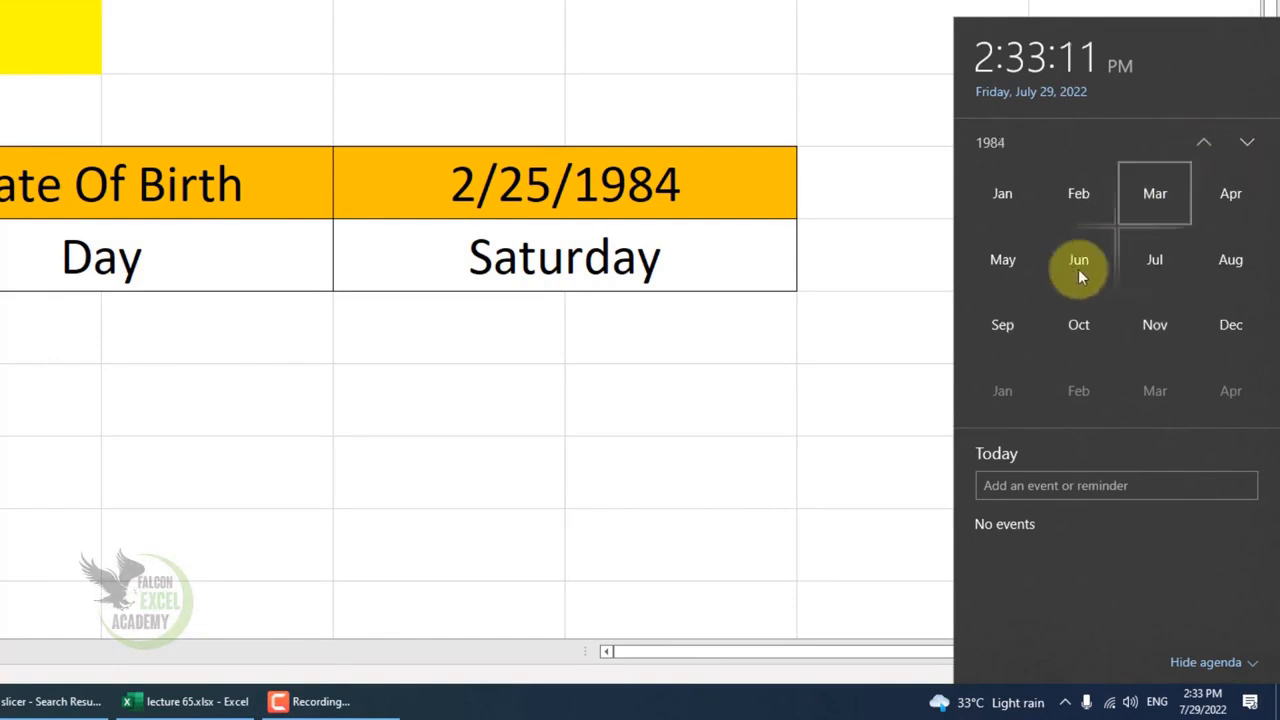
{"action": "left_click", "coordinate": [1080, 203]}
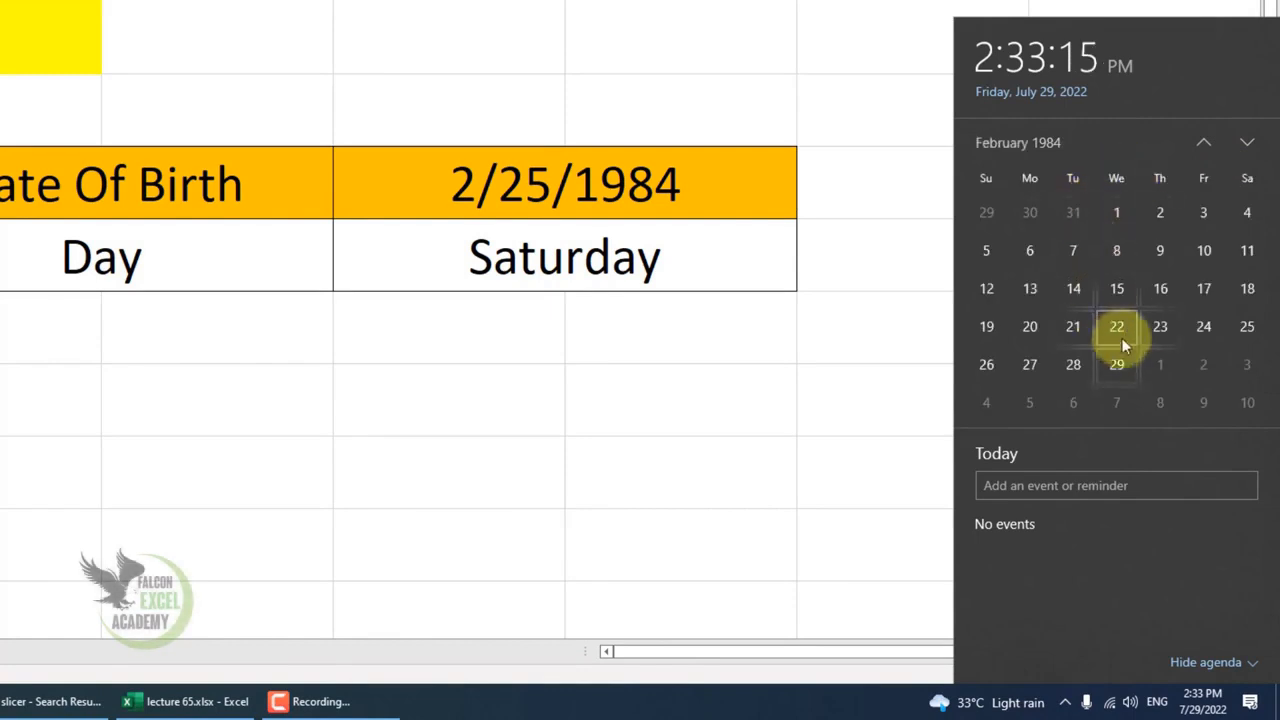
{"action": "left_click", "coordinate": [1240, 330]}
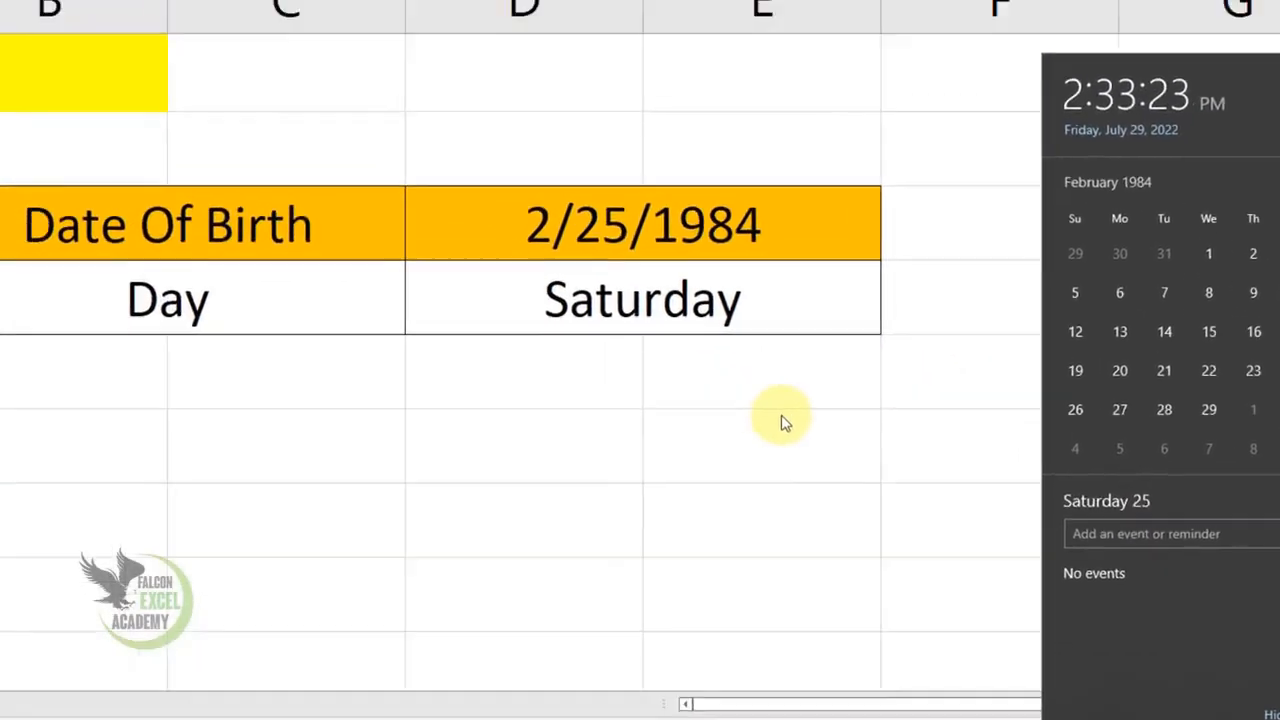
Step: Close the calendar and review the TEXT formula in the Day cell D4 without changing it
{"action": "left_click", "coordinate": [705, 378]}
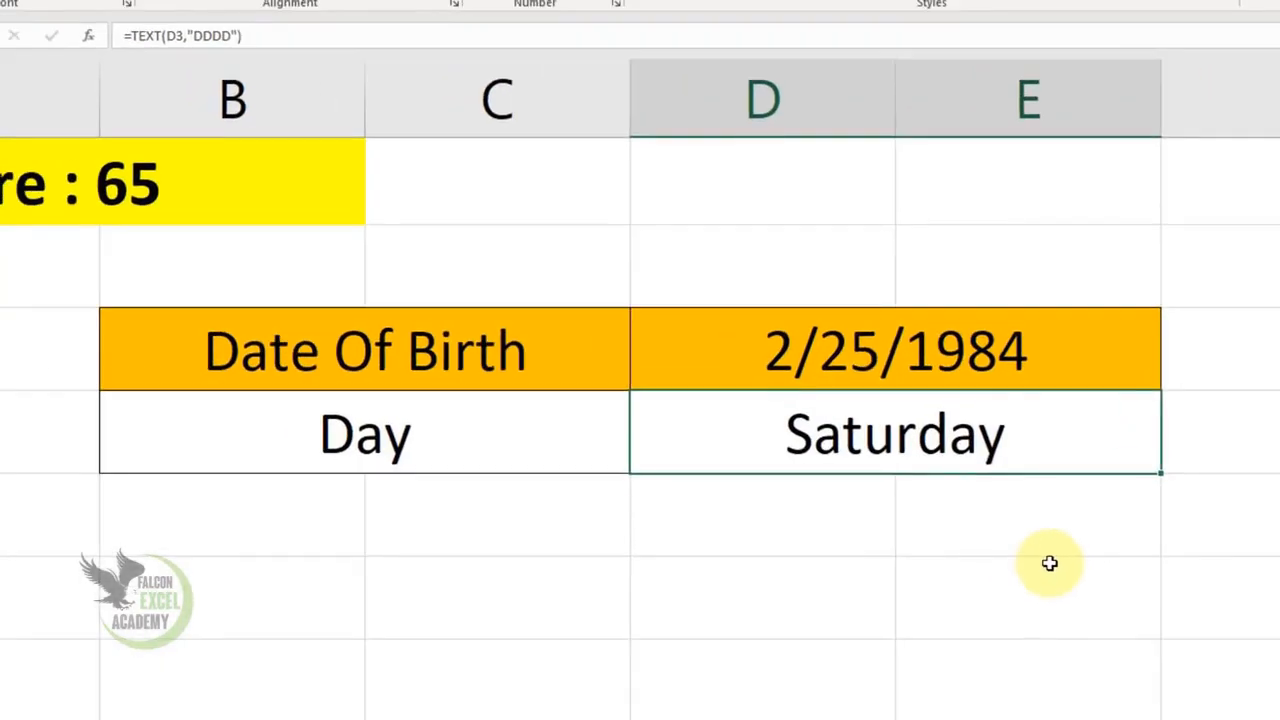
{"action": "double_click", "coordinate": [955, 440]}
{"action": "key", "text": "Return"}
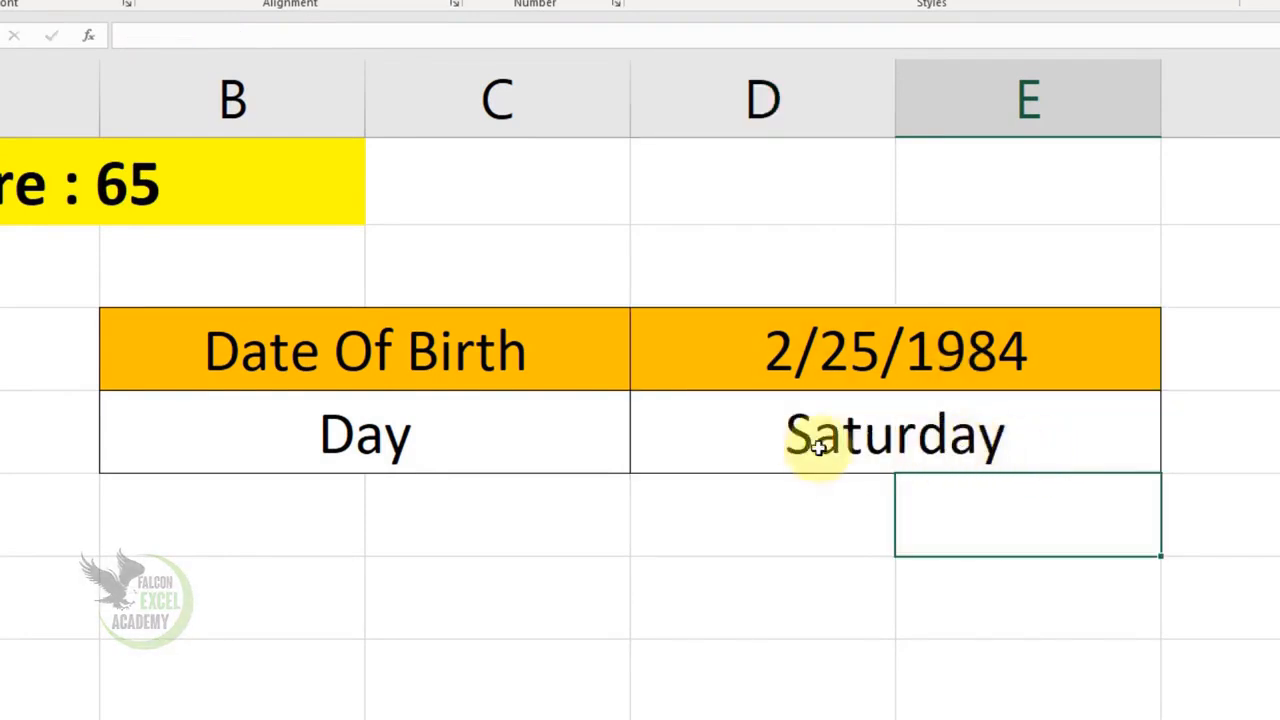
Step: Shorten the format code in the Day formula in D4 to "DDD" to return the abbreviated weekday name
{"action": "double_click", "coordinate": [925, 435]}
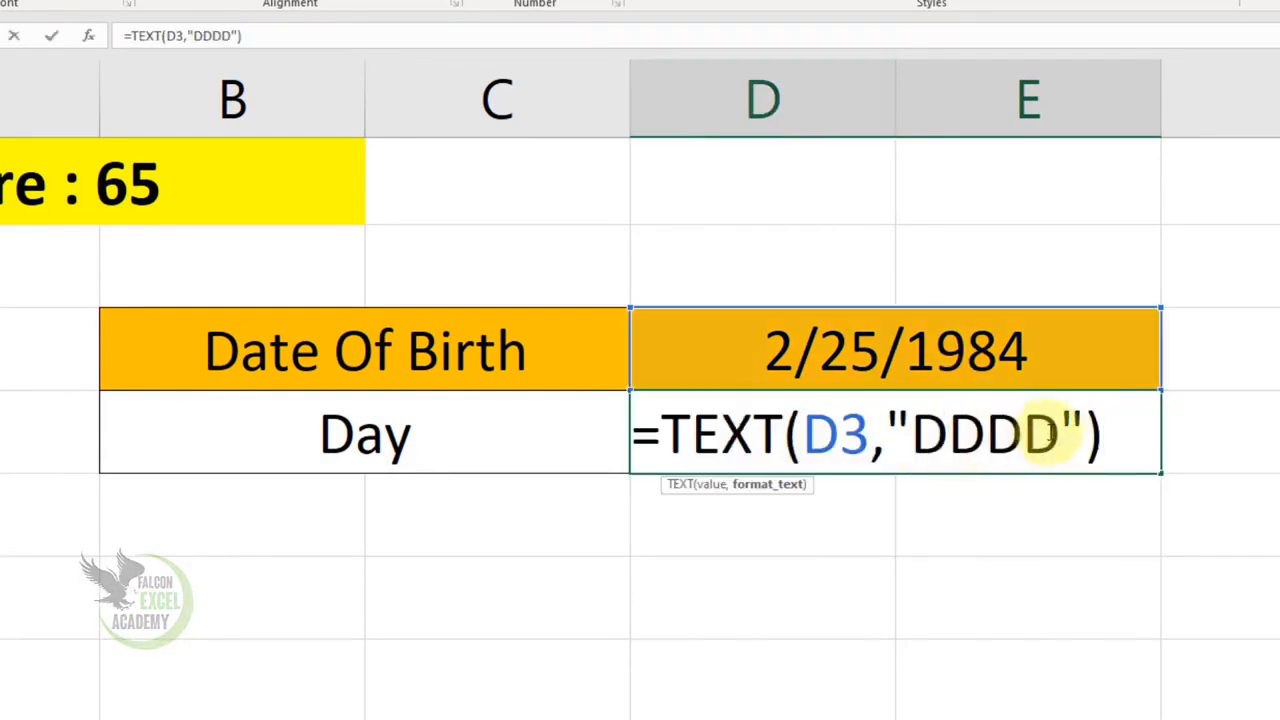
{"action": "left_click_drag", "start_coordinate": [1046, 432], "coordinate": [1038, 437]}
{"action": "key", "text": "BackSpace"}
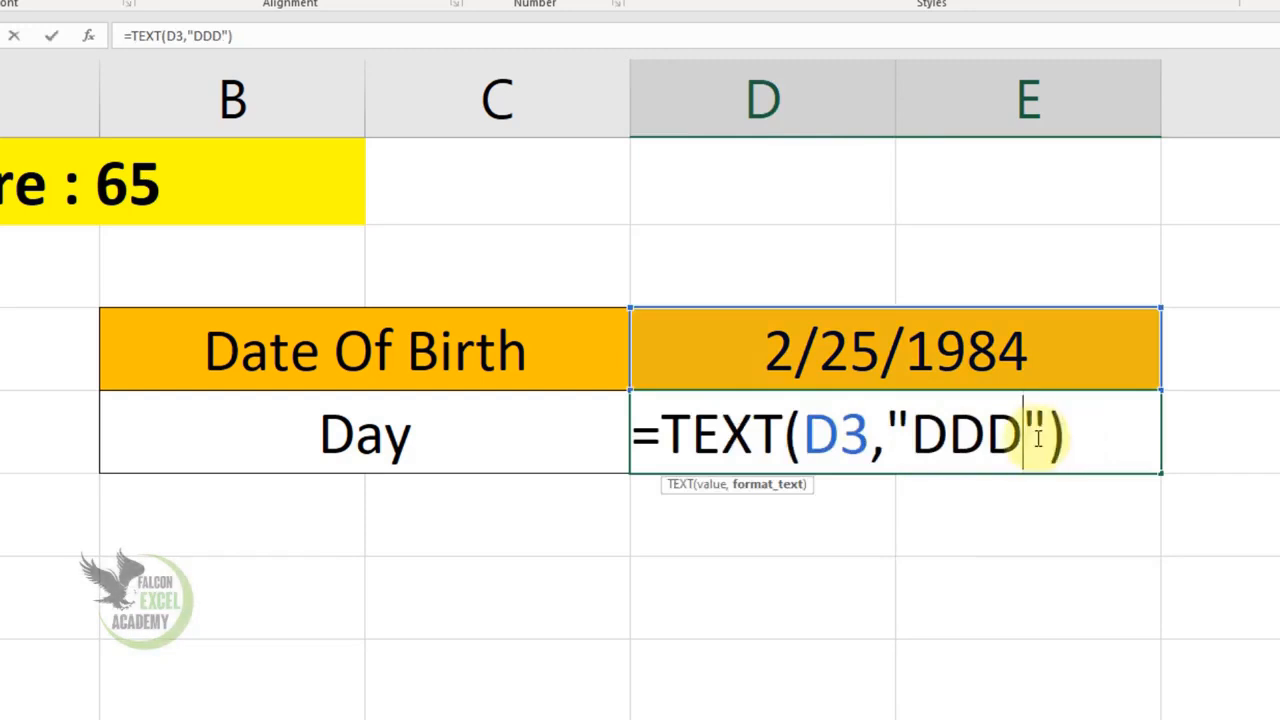
{"action": "key", "text": "Return"}
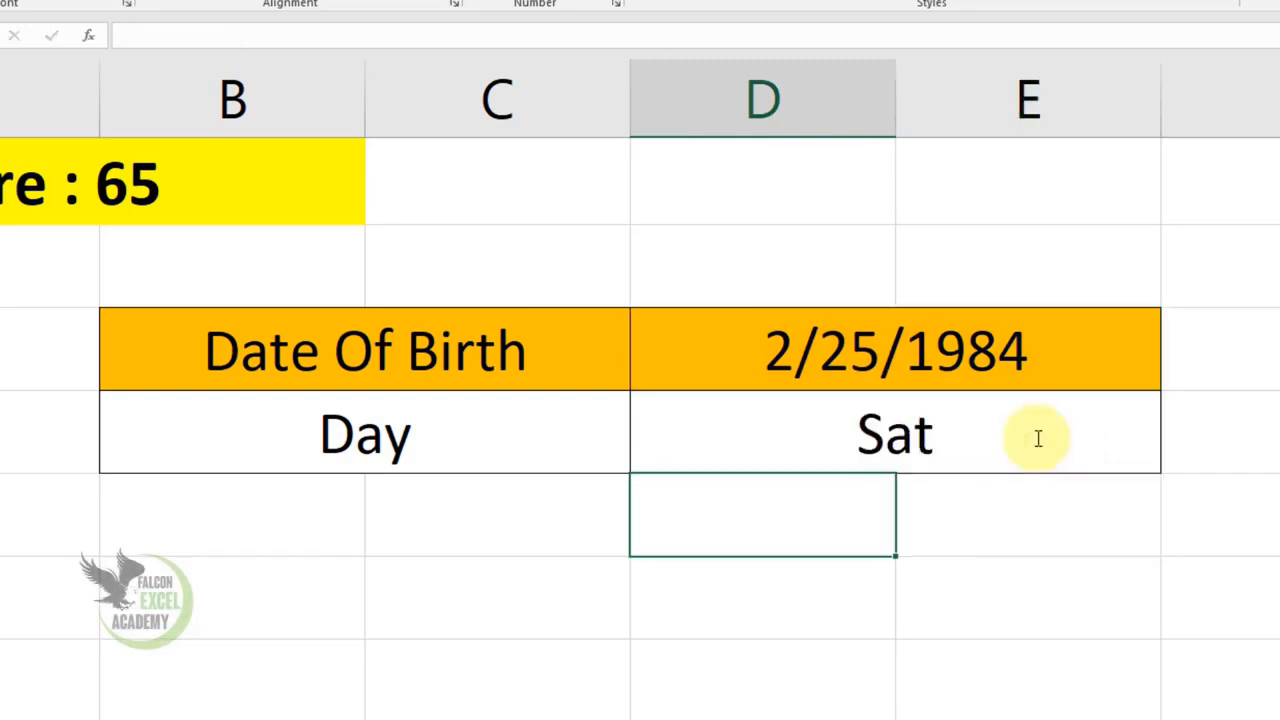
Step: Replace the format code in the D4 TEXT formula with "d" to return the day number of the date
{"action": "left_click", "coordinate": [937, 430]}
{"action": "double_click", "coordinate": [986, 434]}
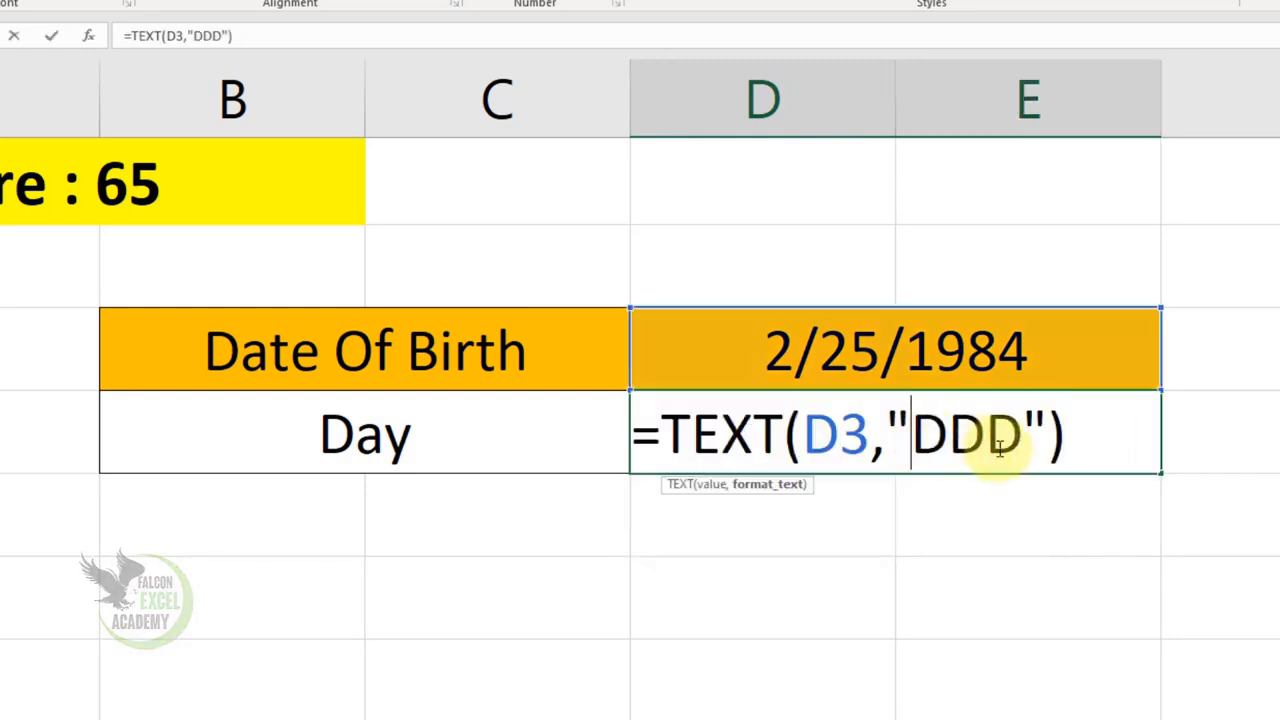
{"action": "left_click_drag", "start_coordinate": [1022, 441], "coordinate": [920, 440]}
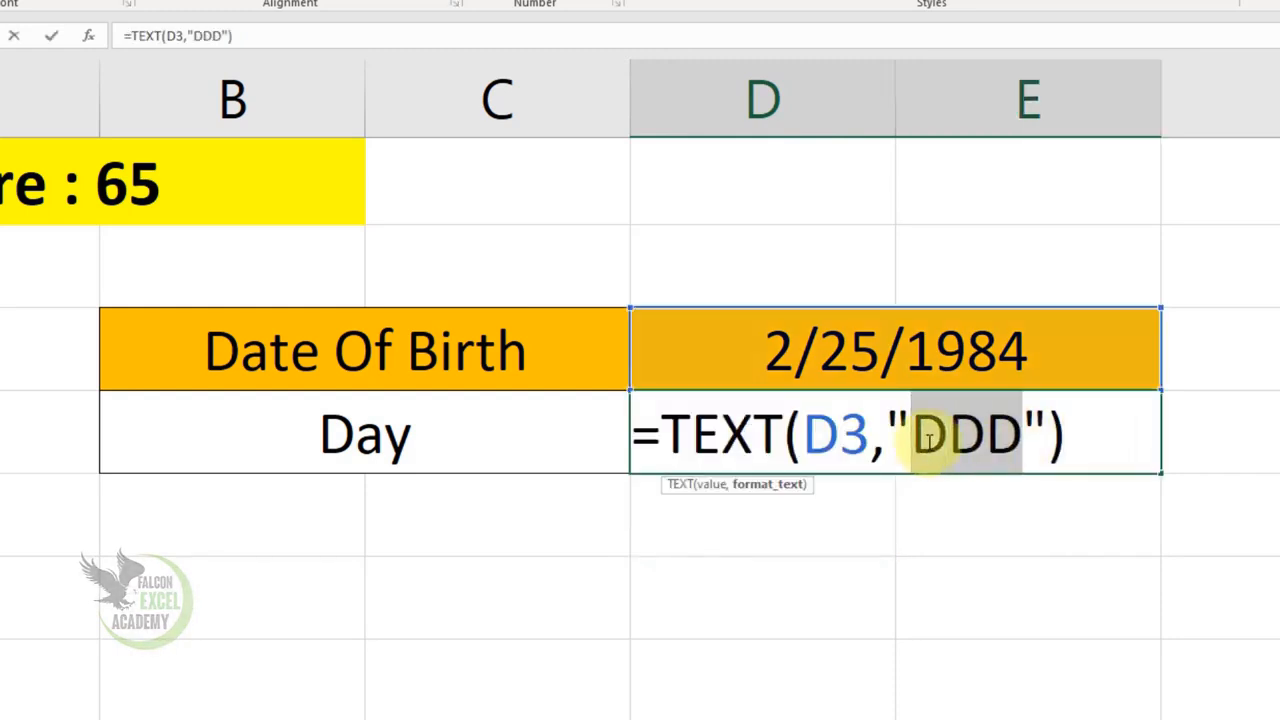
{"action": "type", "text": "d"}
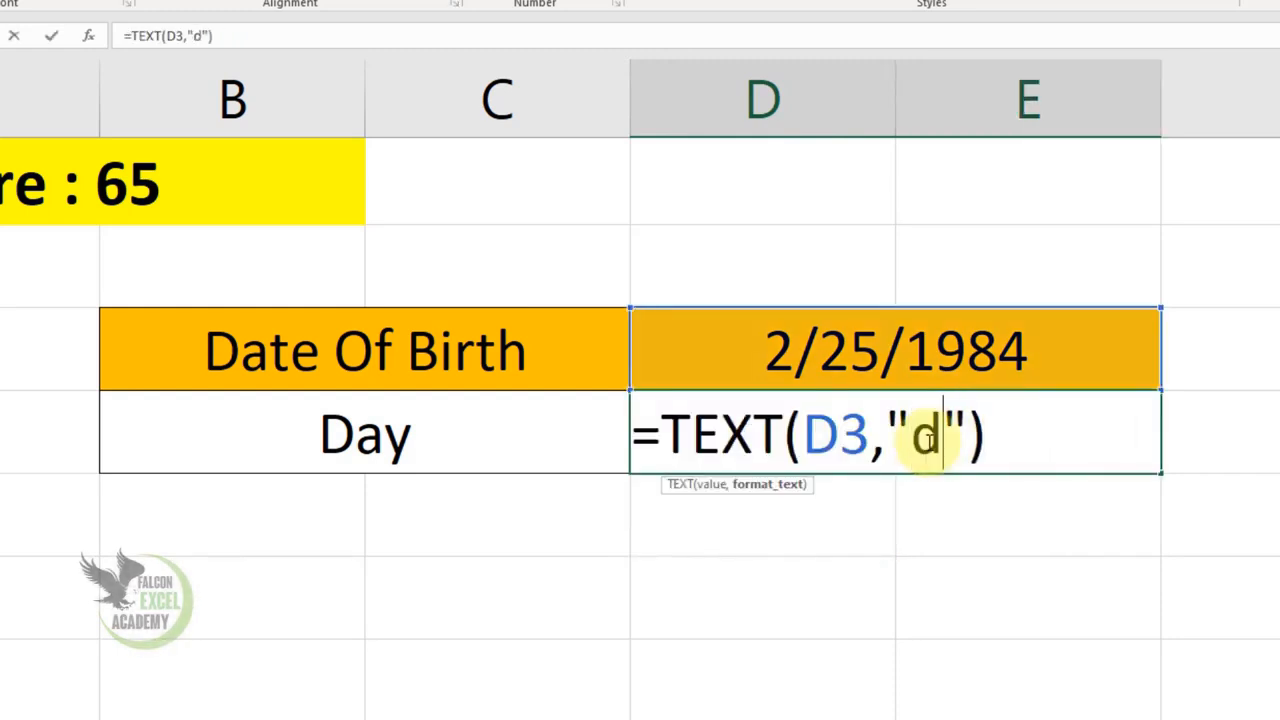
{"action": "key", "text": "Return"}
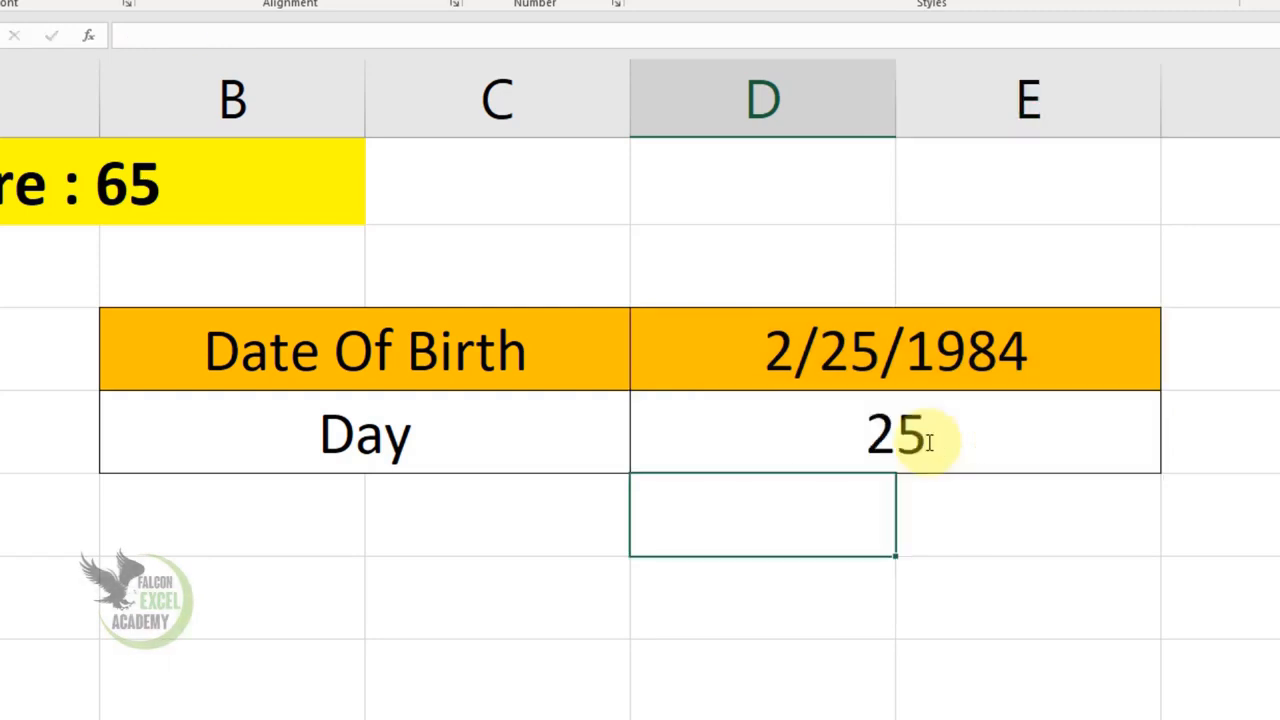
Step: Change the format code in the D4 TEXT formula to "y" to return the year of the date
{"action": "left_click", "coordinate": [928, 441]}
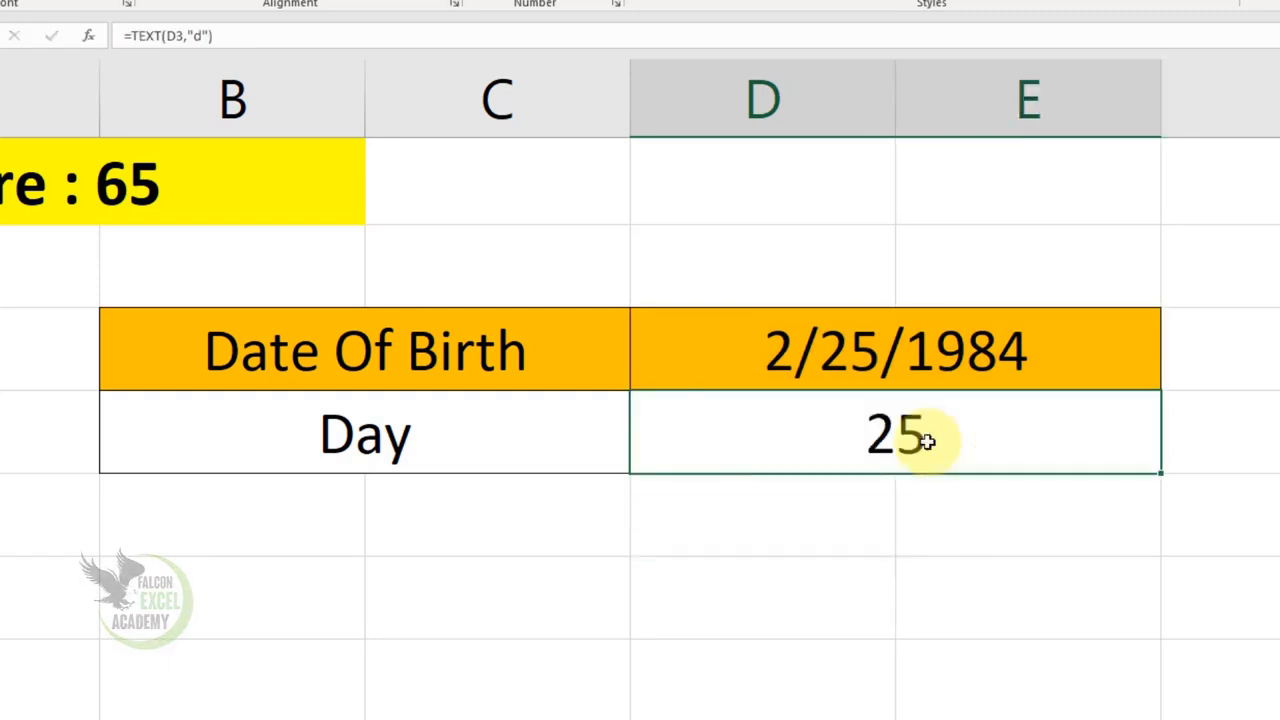
{"action": "double_click", "coordinate": [928, 441]}
{"action": "double_click", "coordinate": [922, 445]}
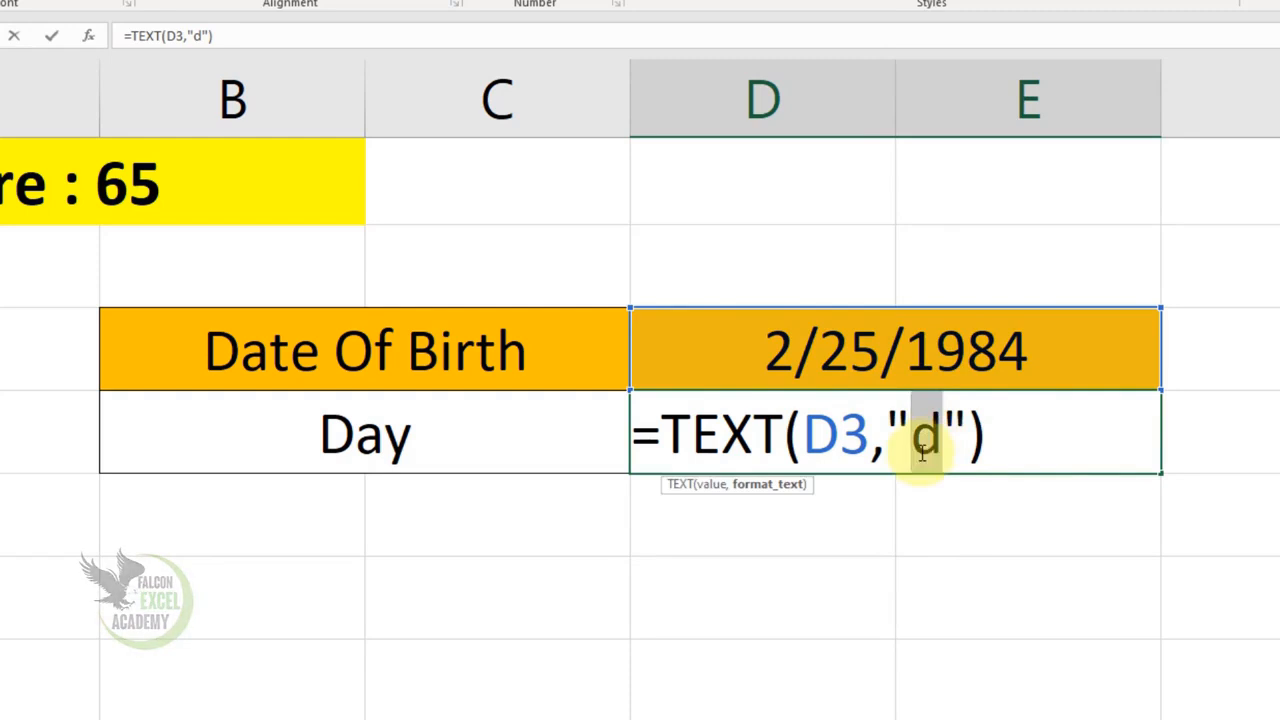
{"action": "type", "text": "y"}
{"action": "key", "text": "Return"}
Step: Change the format code in the D4 TEXT formula to "m" to return the month number, and reselect the cell
{"action": "left_click", "coordinate": [920, 451]}
{"action": "double_click", "coordinate": [920, 451]}
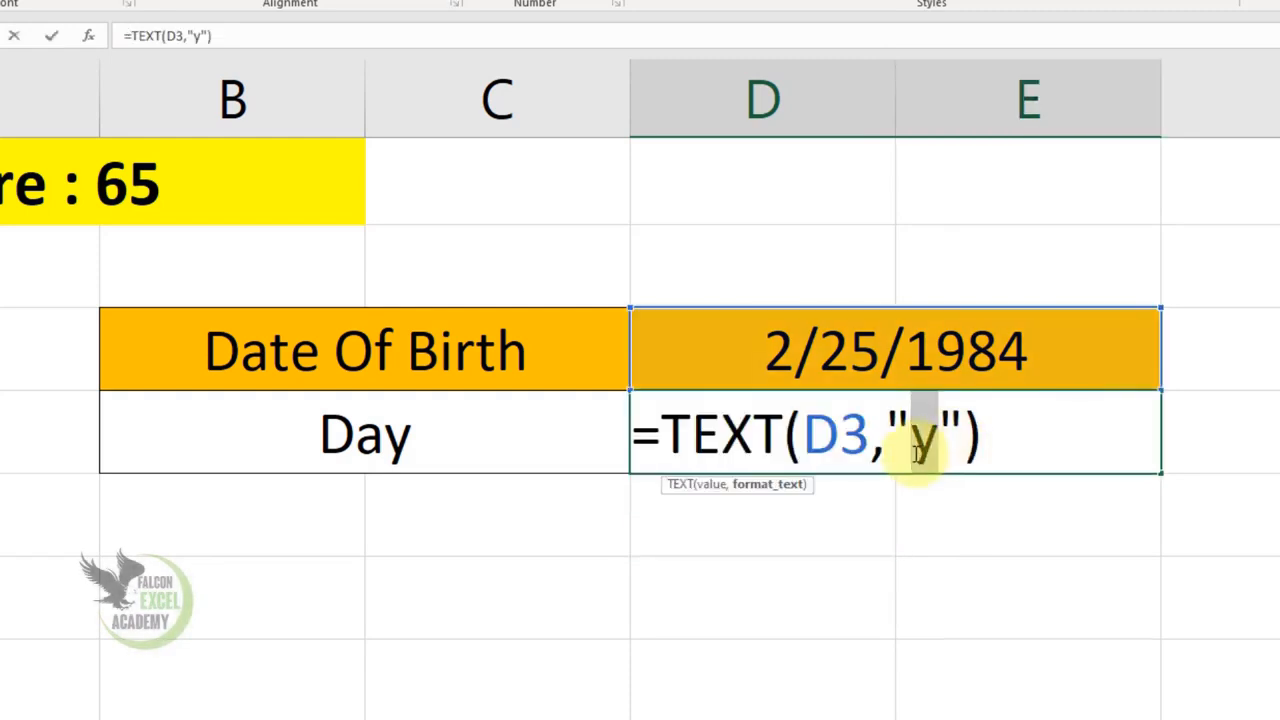
{"action": "type", "text": "m"}
{"action": "key", "text": "Return"}
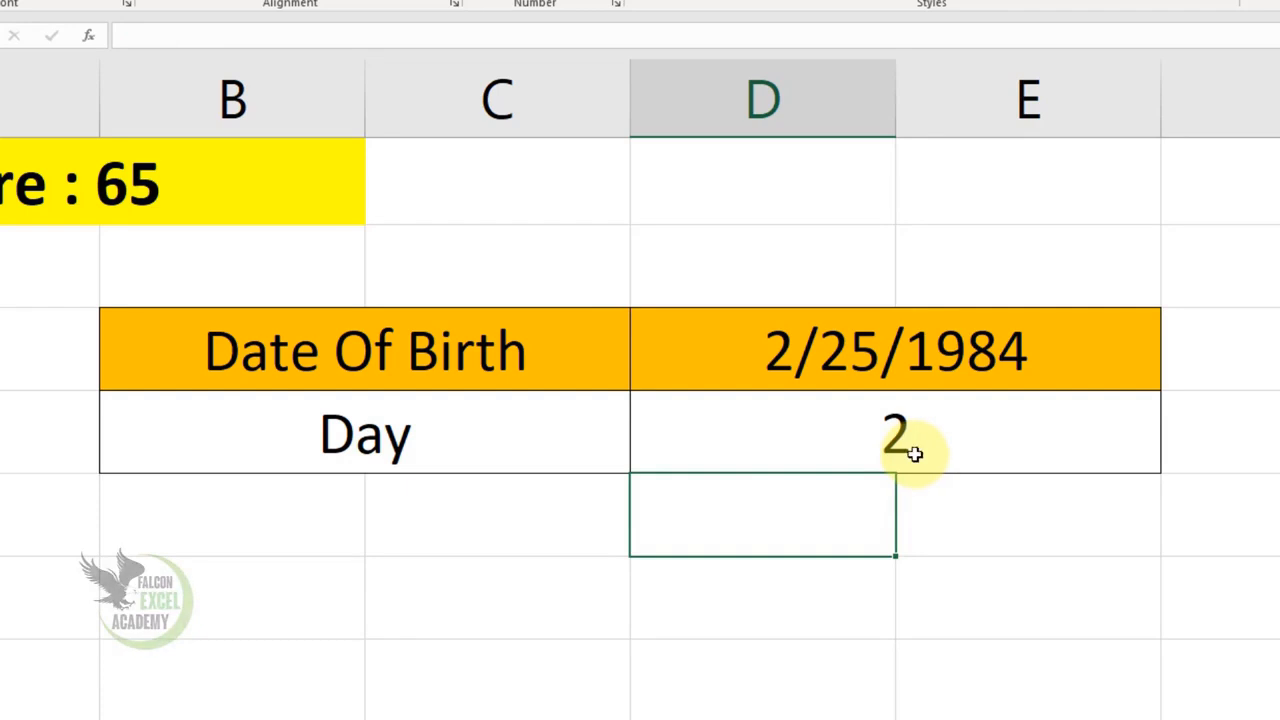
{"action": "left_click", "coordinate": [903, 445]}
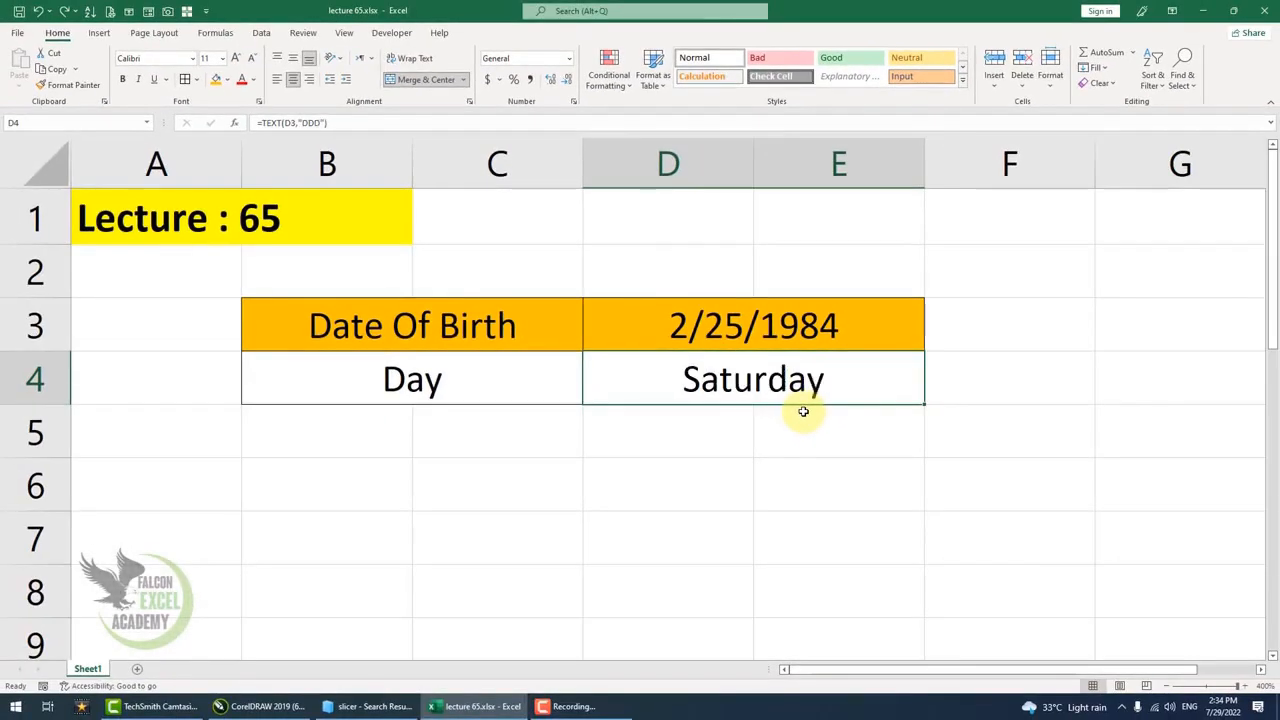